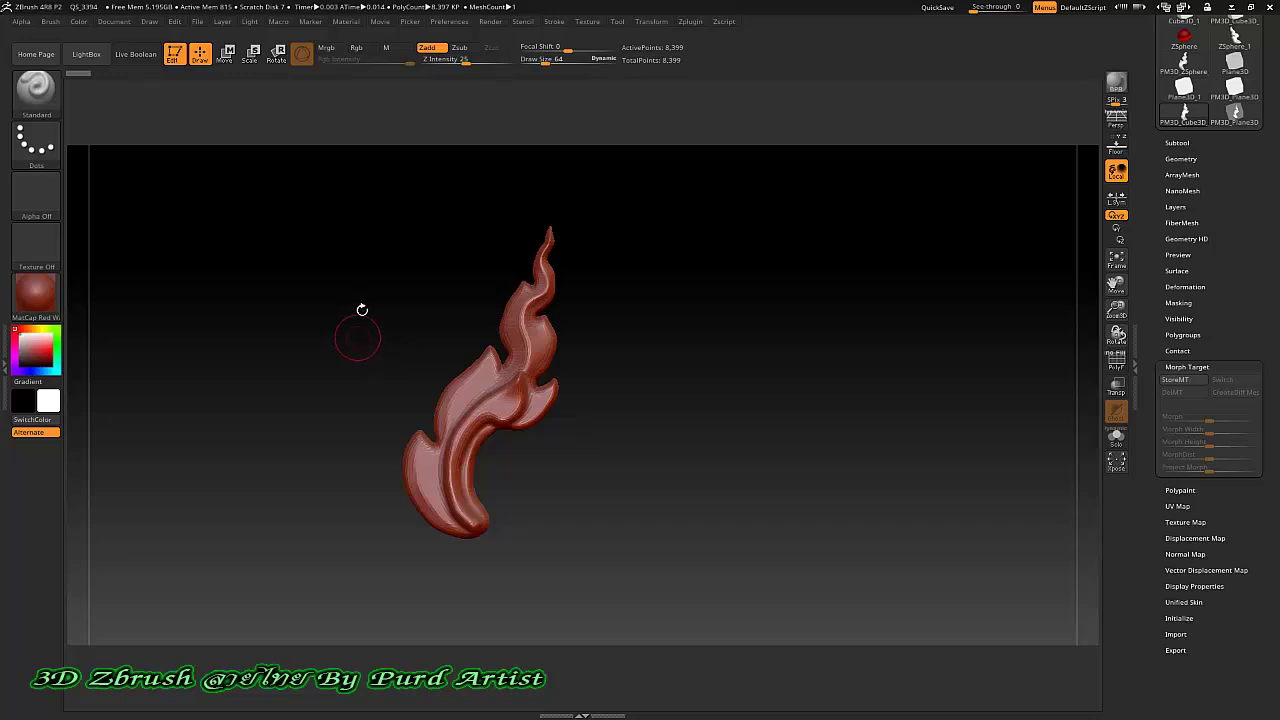
# - Turn the flame model to a side view and smooth its surface
pyautogui.moveTo(350, 374)
pyautogui.mouseDown()
pyautogui.moveTo(382, 378)
pyautogui.moveTo(312, 341)
pyautogui.moveTo(320, 320)
pyautogui.moveTo(352, 403)
pyautogui.moveTo(383, 361)
pyautogui.moveTo(337, 357)
pyautogui.mouseUp()
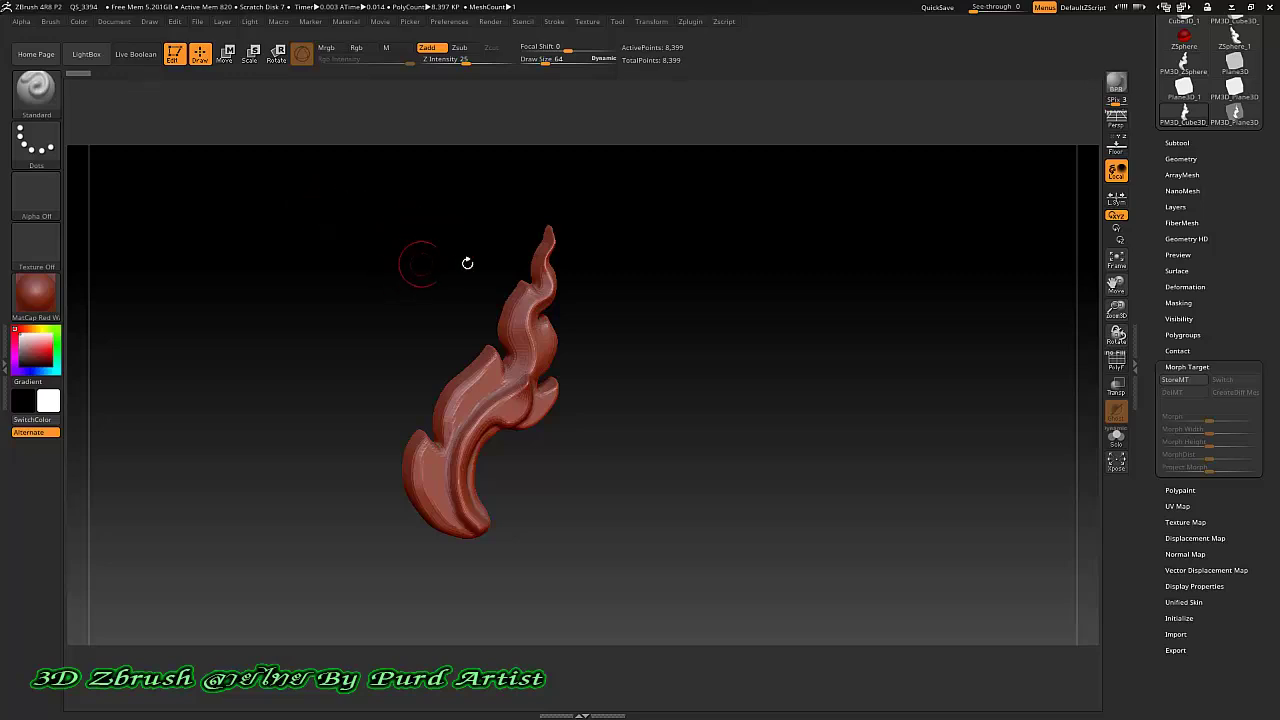
pyautogui.moveTo(966, 351); pyautogui.dragTo(960, 340)
pyautogui.press('shift')
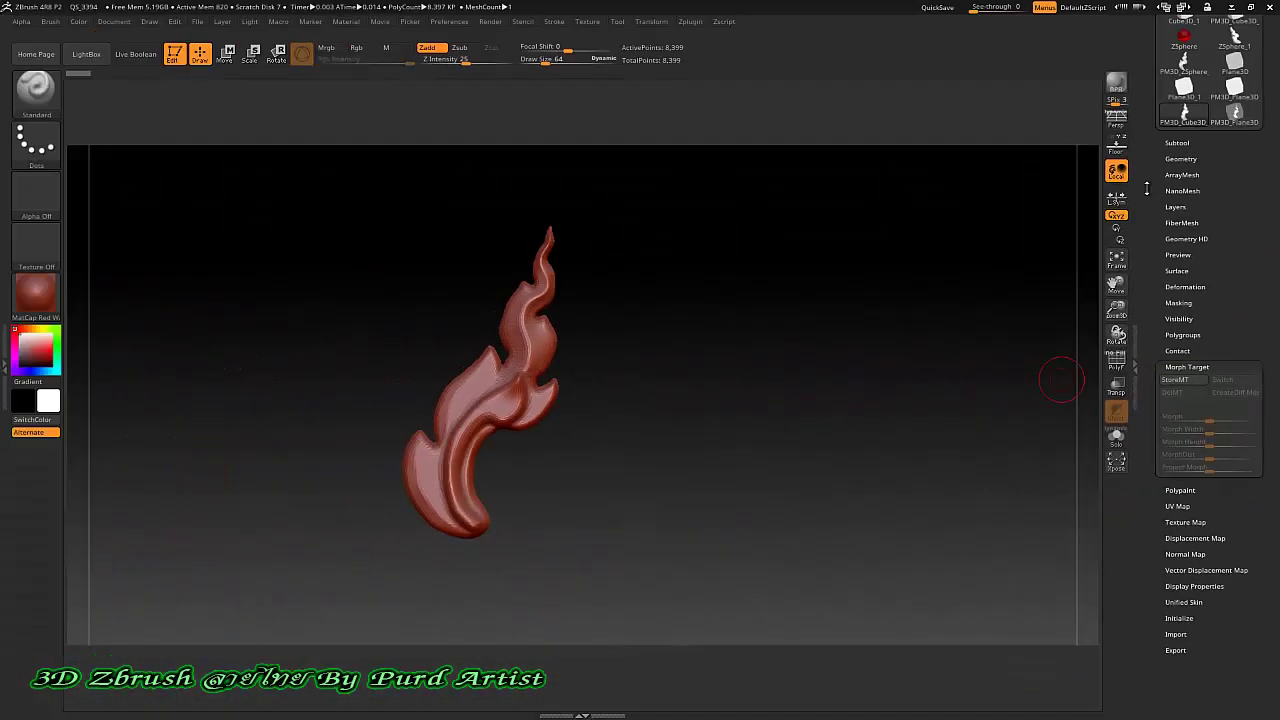
pyautogui.moveTo(1147, 188); pyautogui.dragTo(1147, 314)
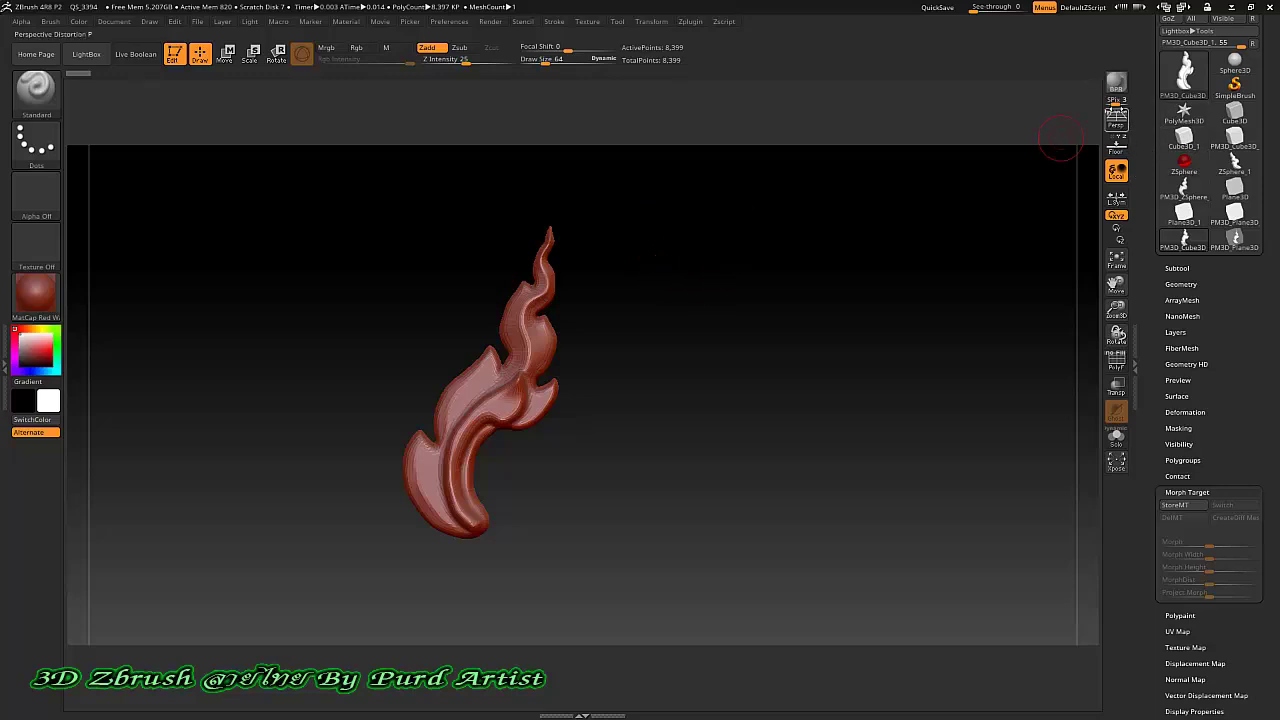
# - Make SimpleBrush the current tool and clear the flame model from the canvas
pyautogui.click(1236, 91)
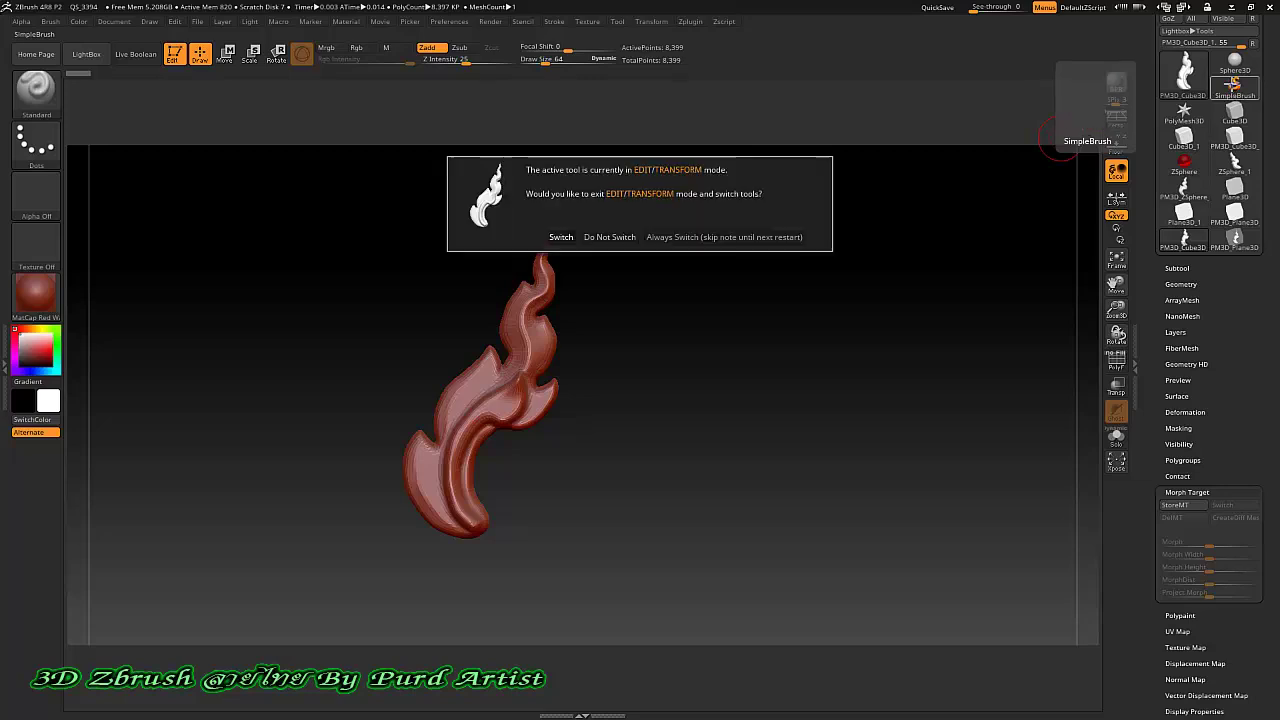
pyautogui.click(561, 238)
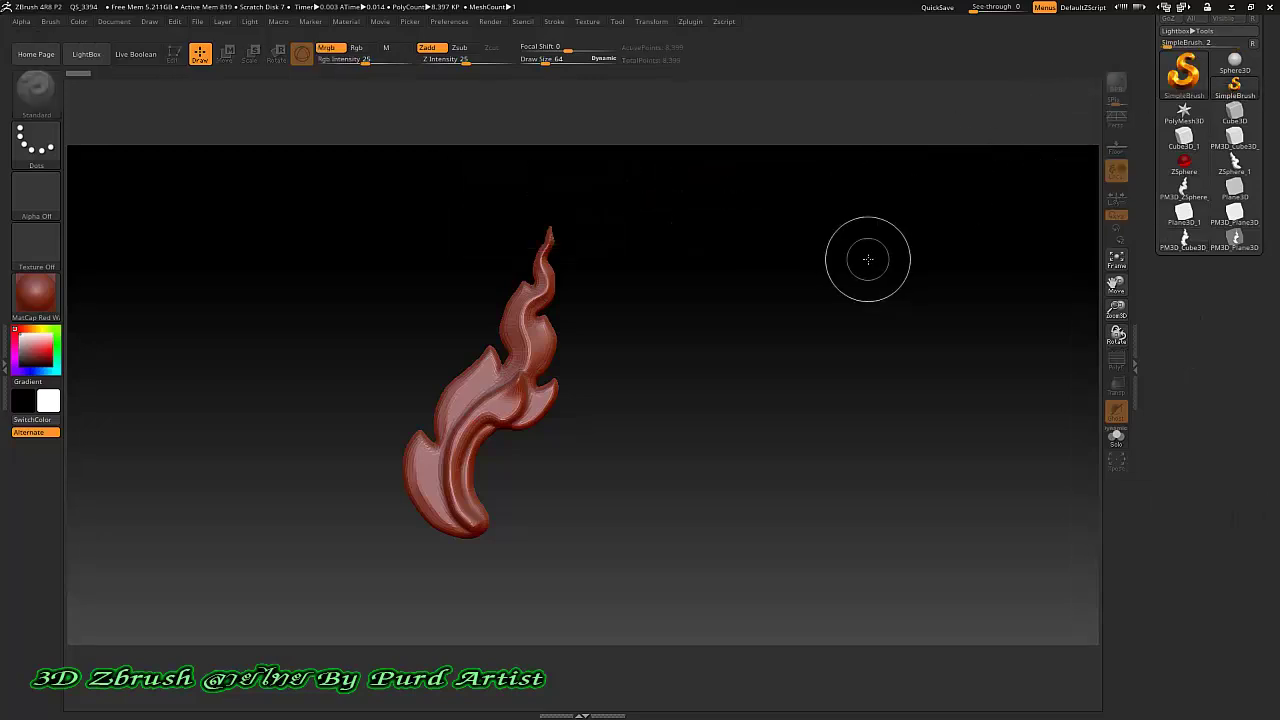
pyautogui.hotkey('ctrl', 'n')
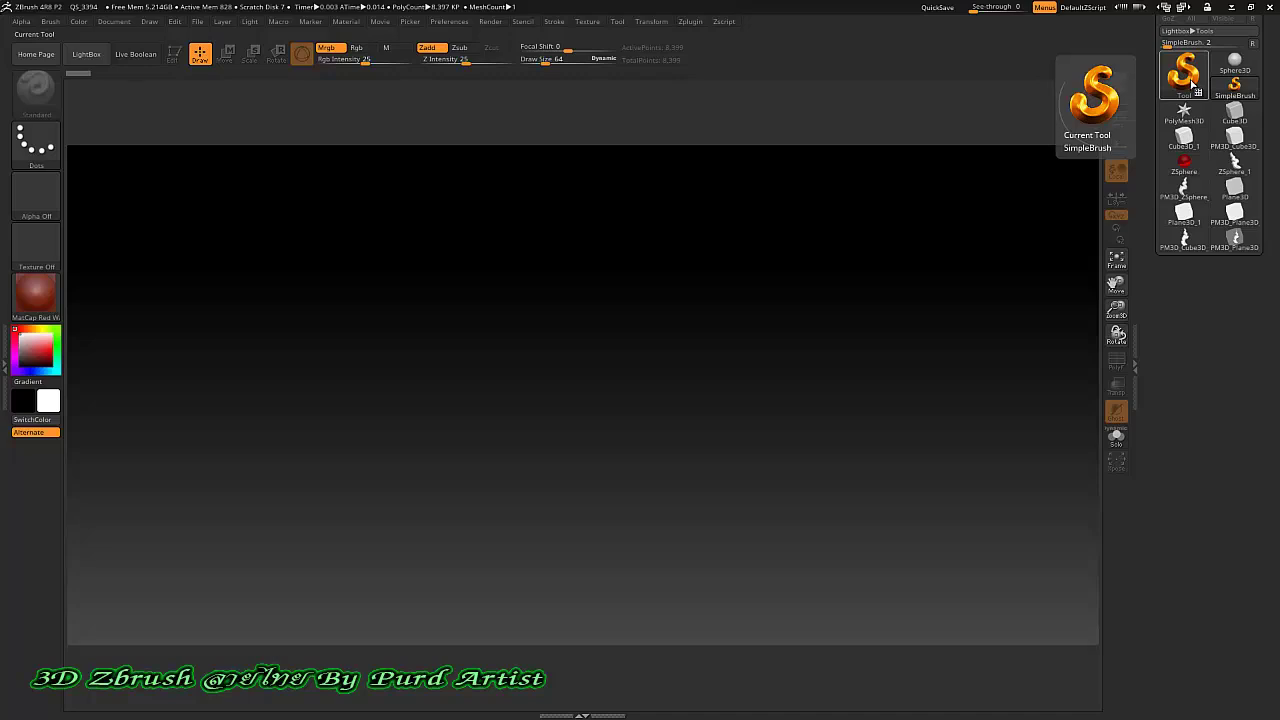
# - Draw a Plane3D primitive in the centre of the canvas
pyautogui.click(1190, 86)
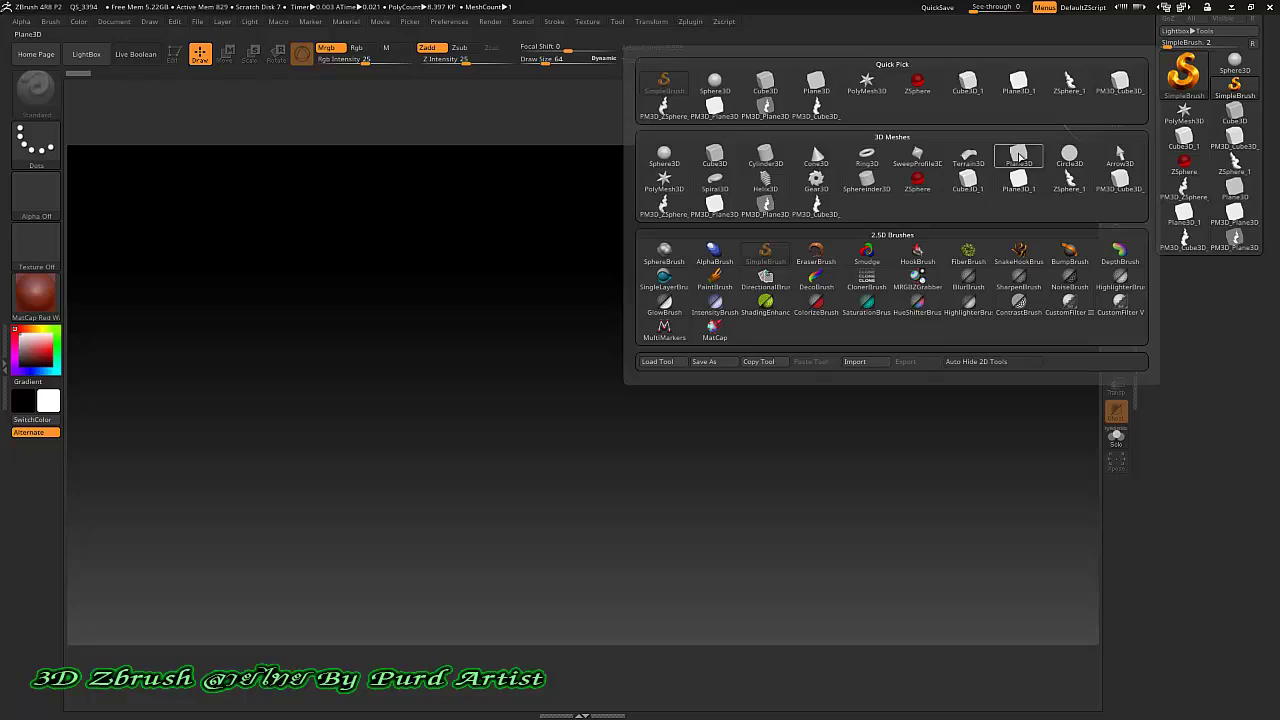
pyautogui.moveTo(1018, 157)
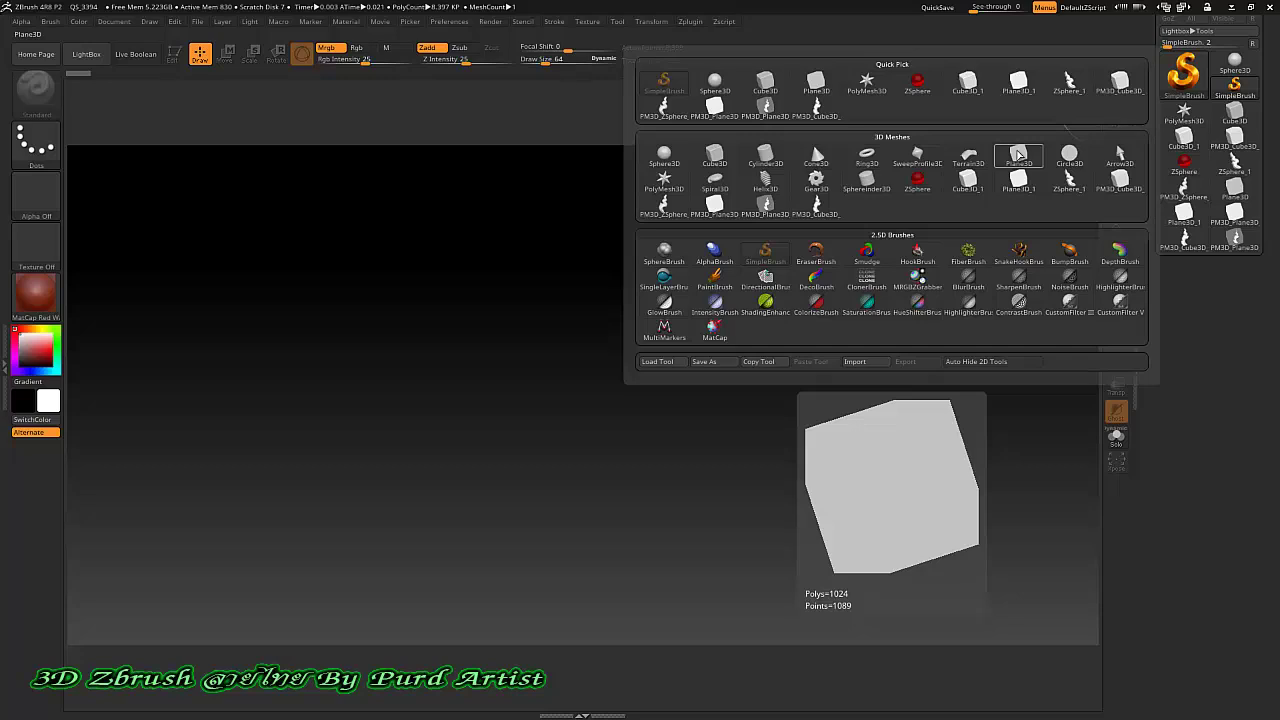
pyautogui.click(1018, 153)
pyautogui.moveTo(546, 346); pyautogui.dragTo(557, 418)
# - Put the plane in Edit mode, convert it with Make PolyMesh3D, and frame it to fill the view
pyautogui.press('t')
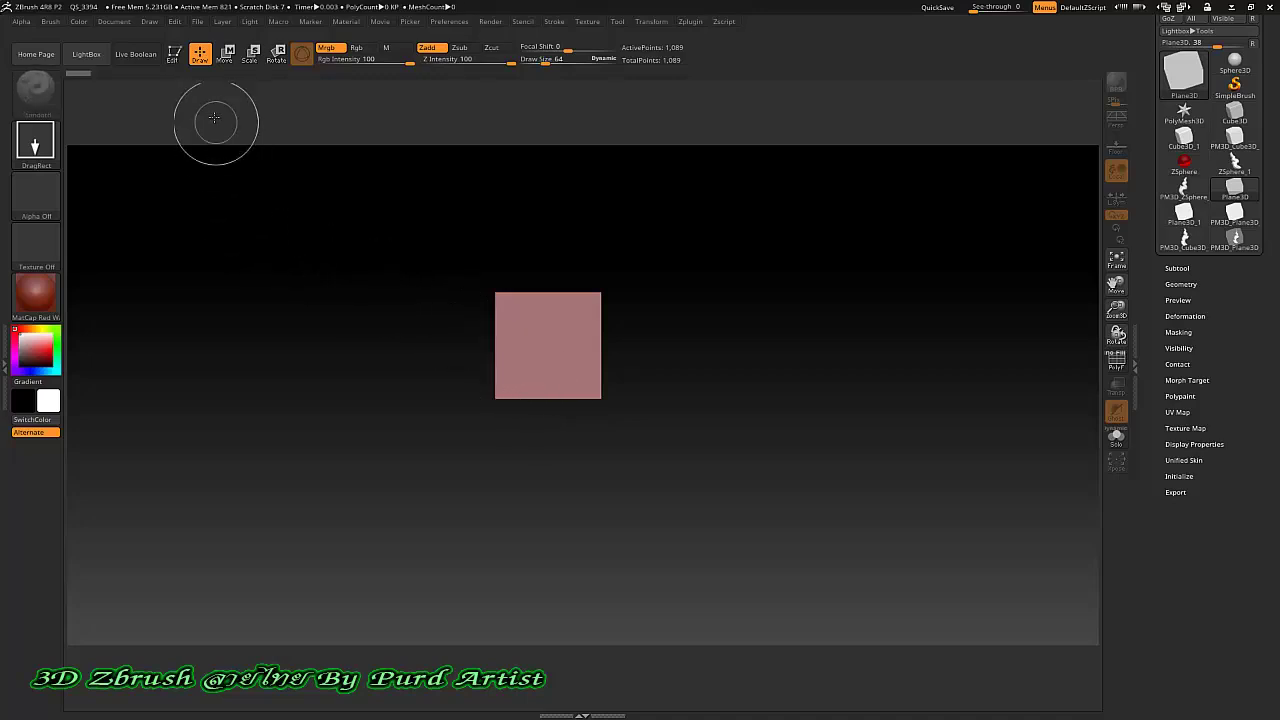
pyautogui.click(174, 54)
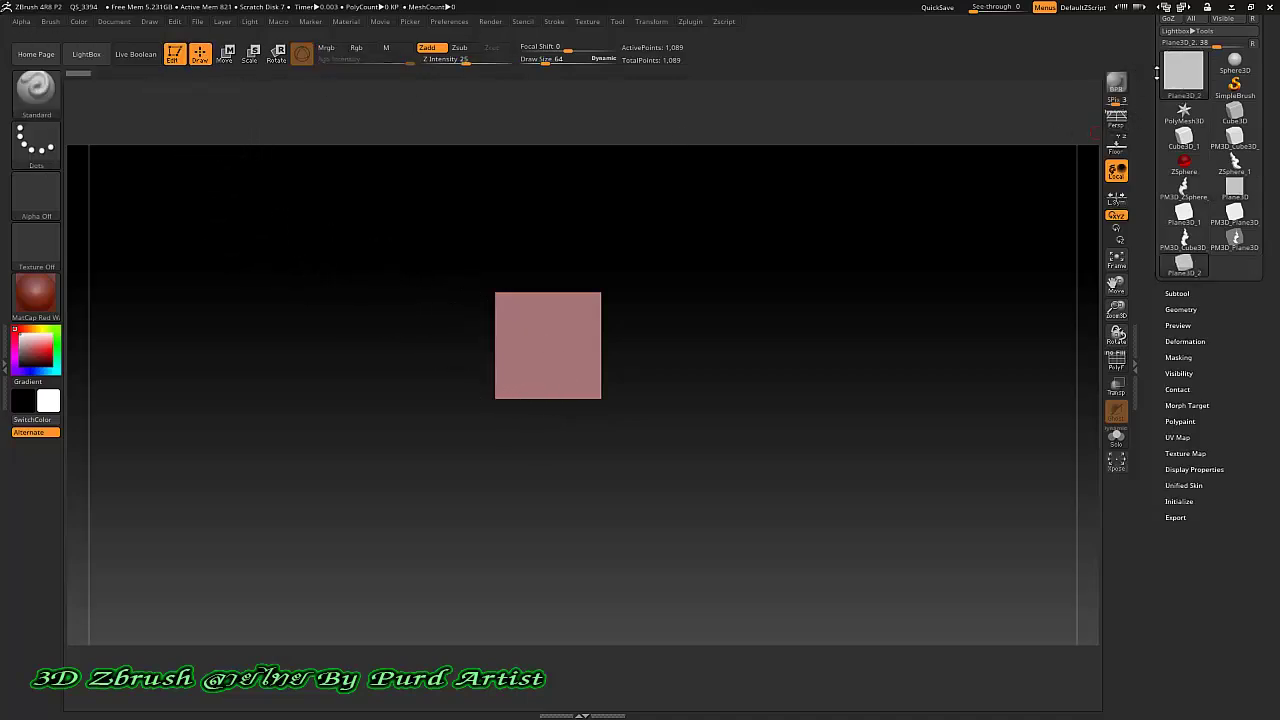
pyautogui.moveTo(1144, 72); pyautogui.dragTo(1144, 146)
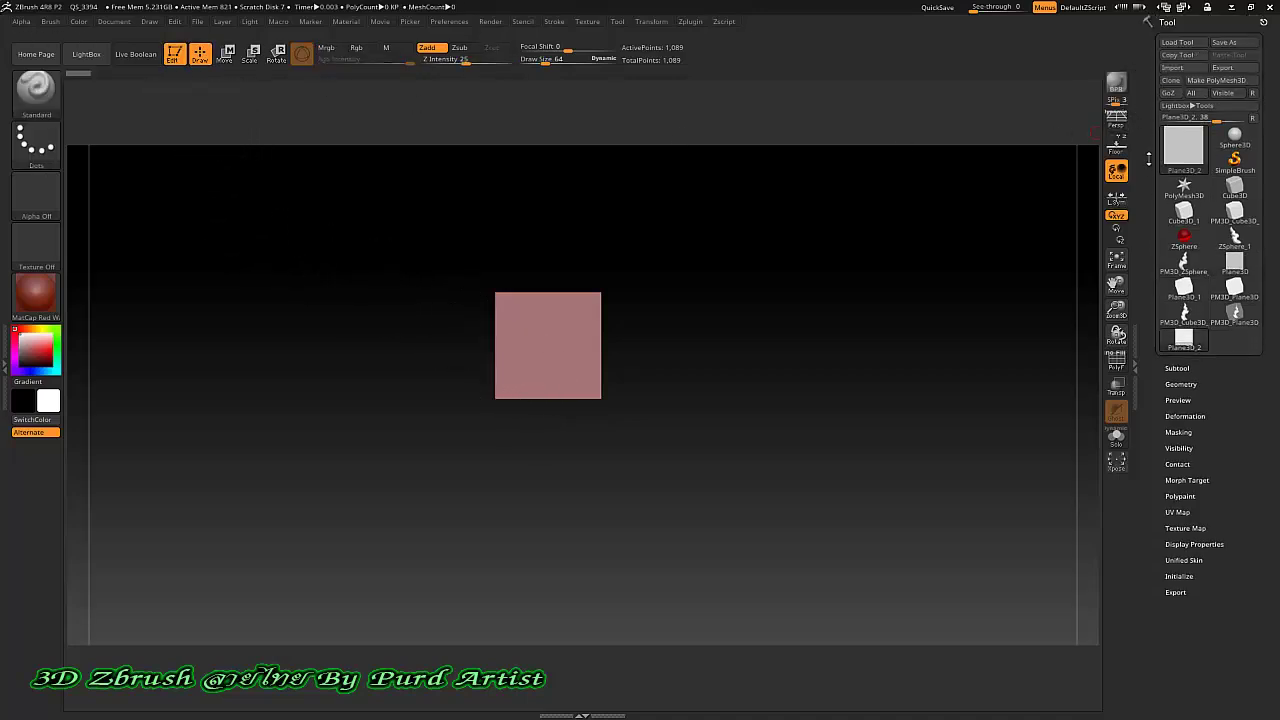
pyautogui.click(1212, 84)
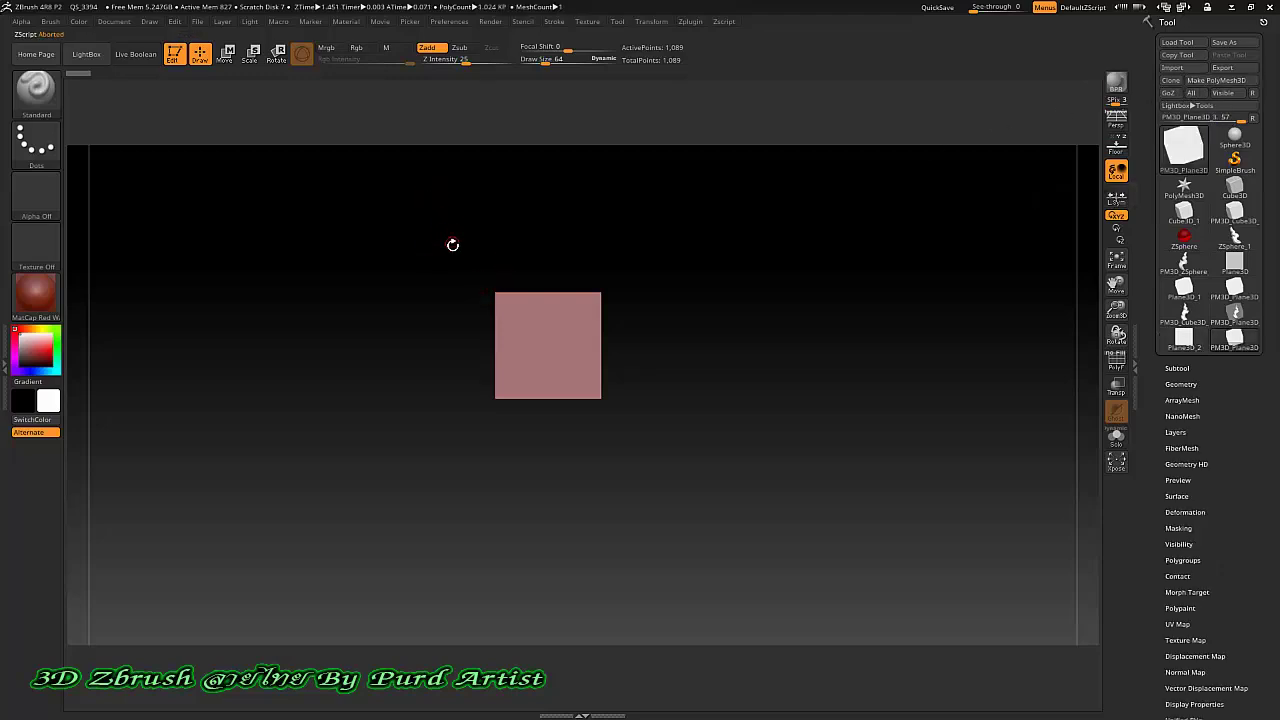
pyautogui.press('f')
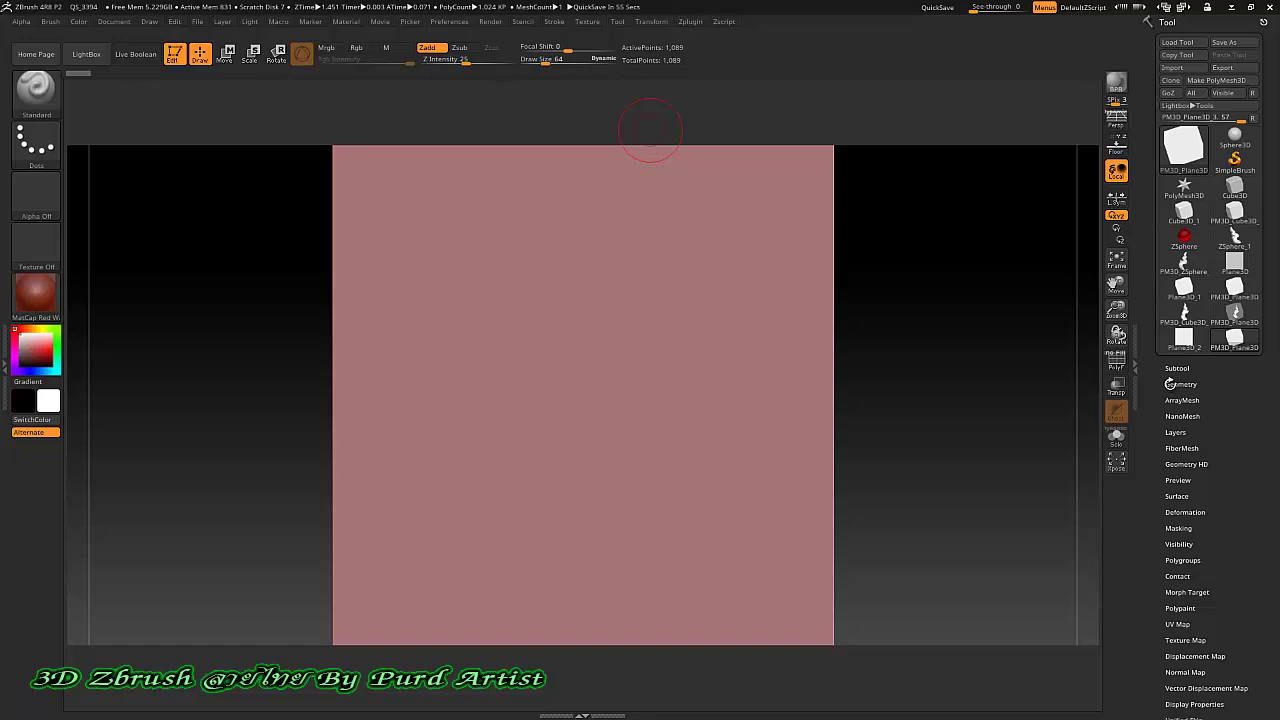
pyautogui.click(1170, 384)
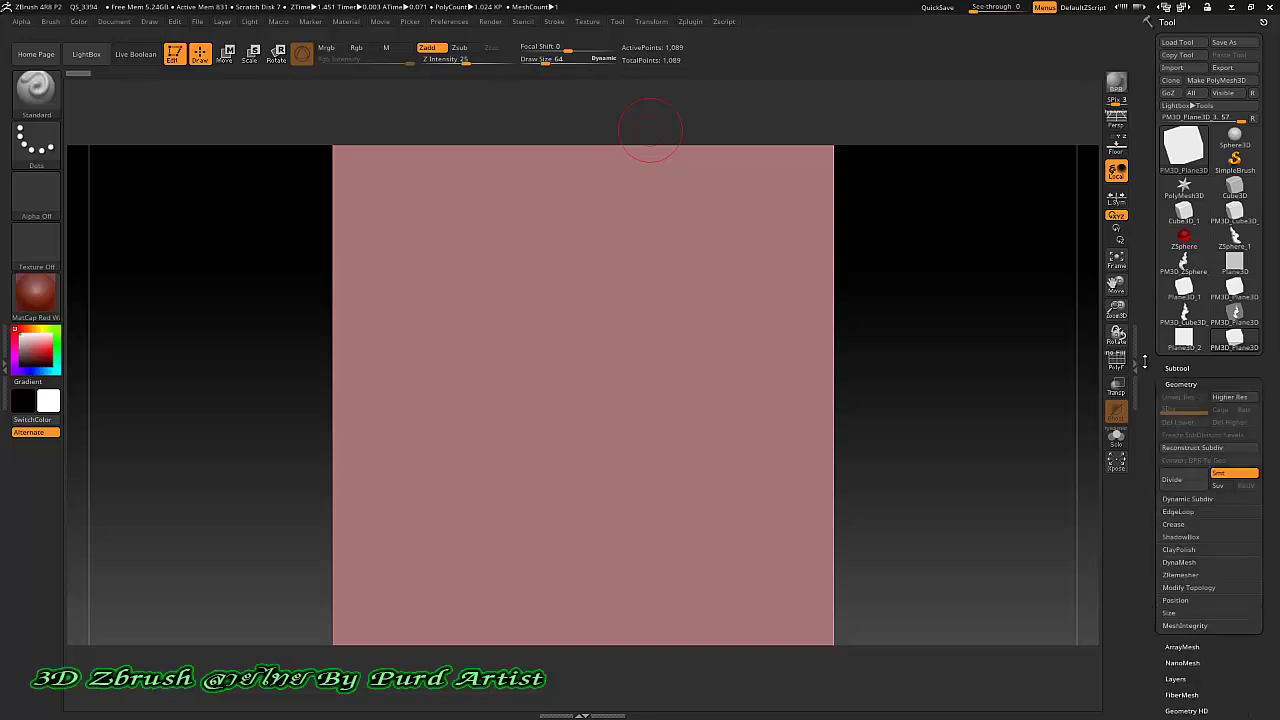
# - Divide the plane in Geometry until it reaches about 1.05 million points
pyautogui.moveTo(1147, 363); pyautogui.dragTo(1144, 257)
pyautogui.scroll(1, 1144, 257)
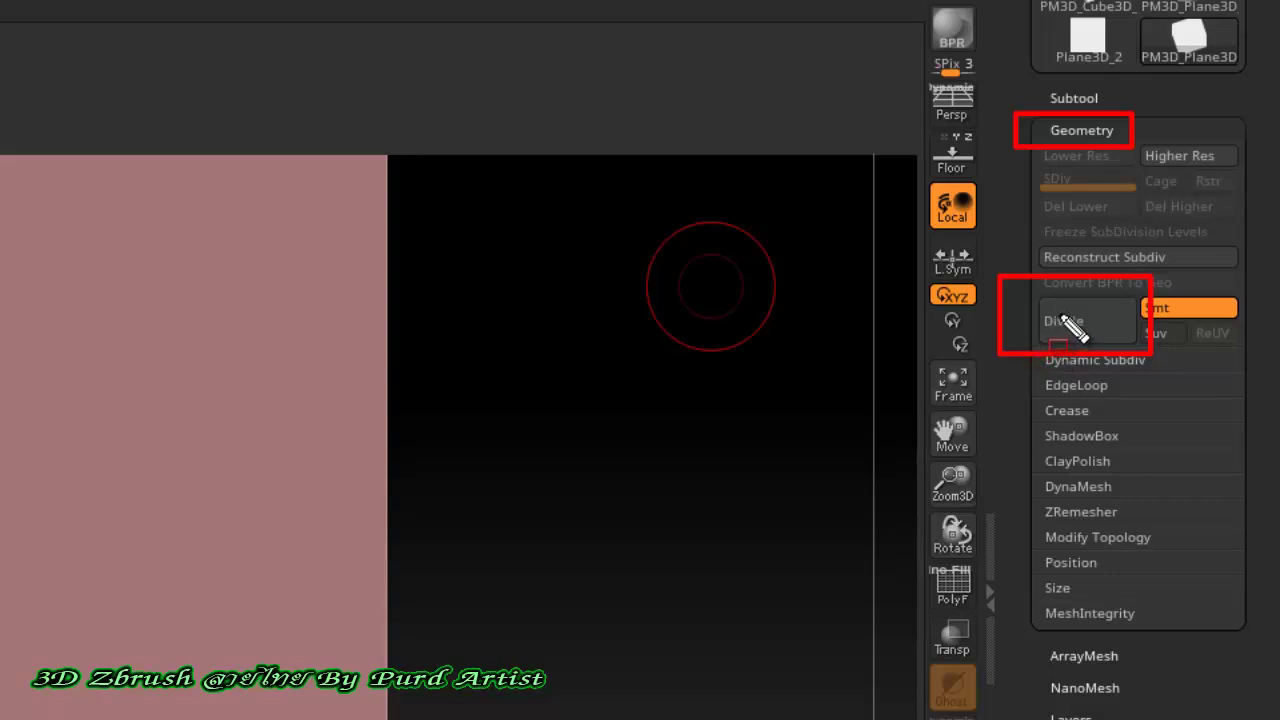
pyautogui.click(1066, 324)
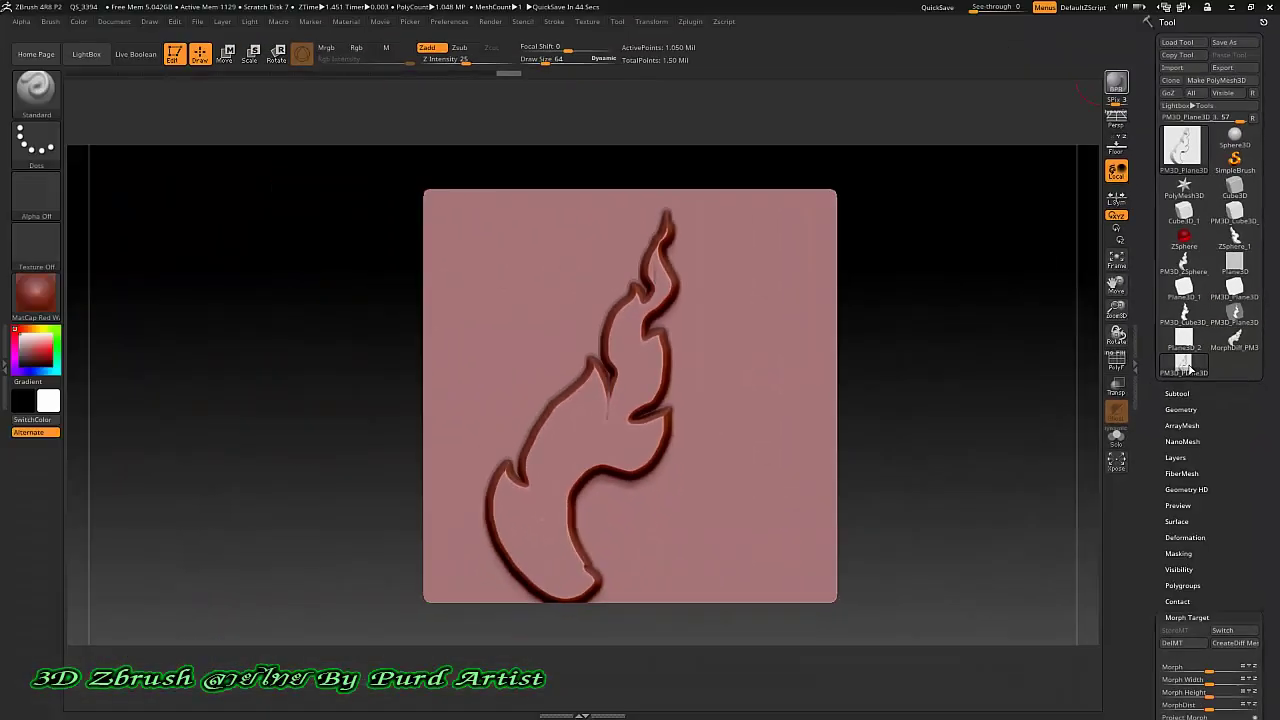
pyautogui.click(1189, 369)
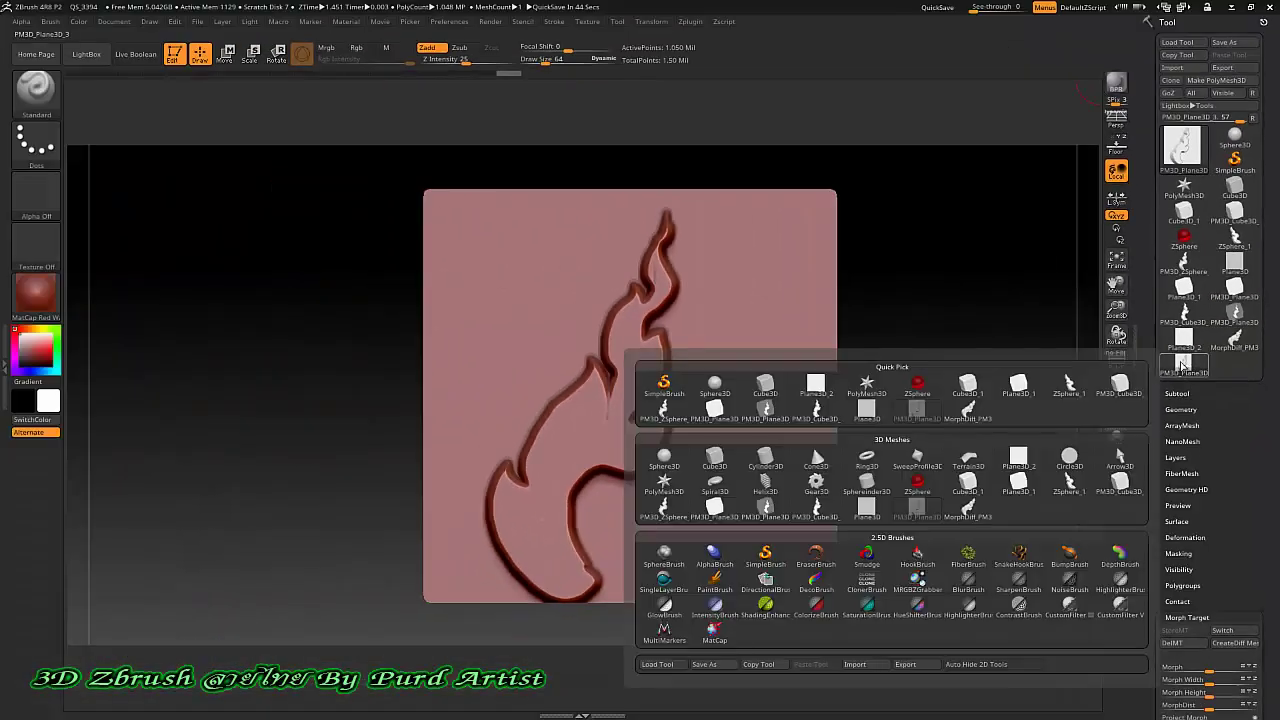
pyautogui.click(1235, 318)
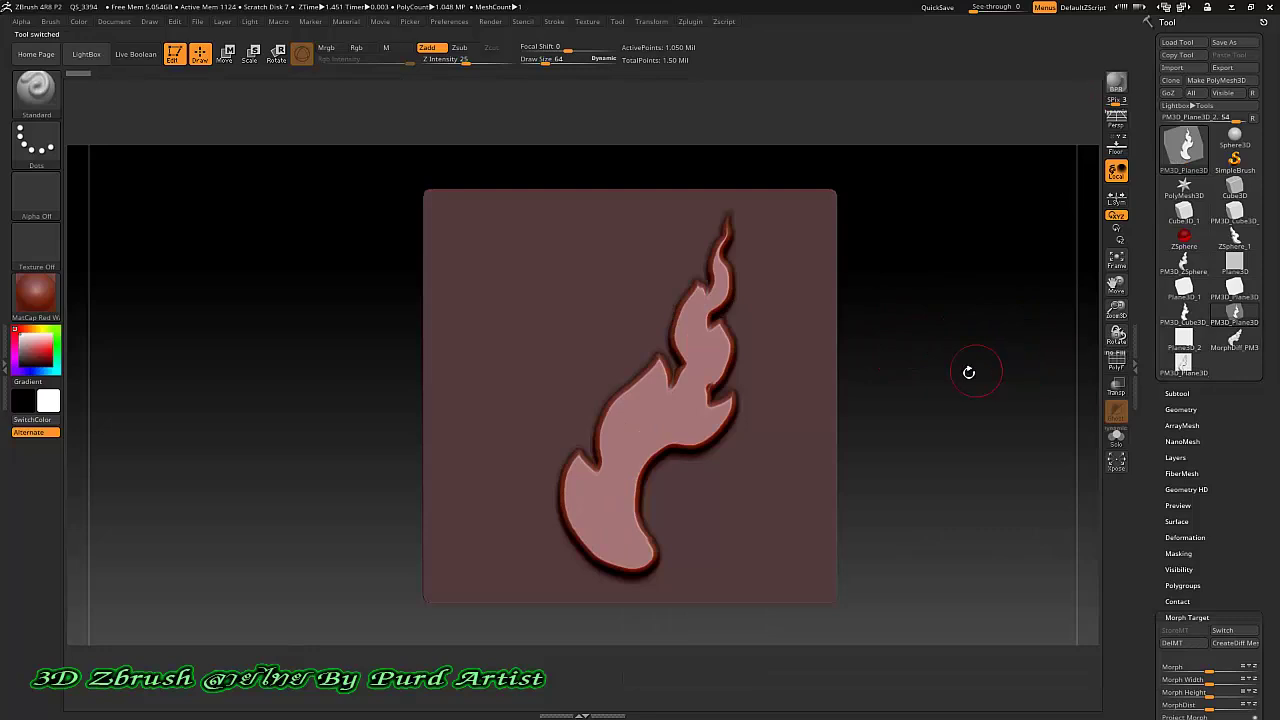
pyautogui.click(1183, 365)
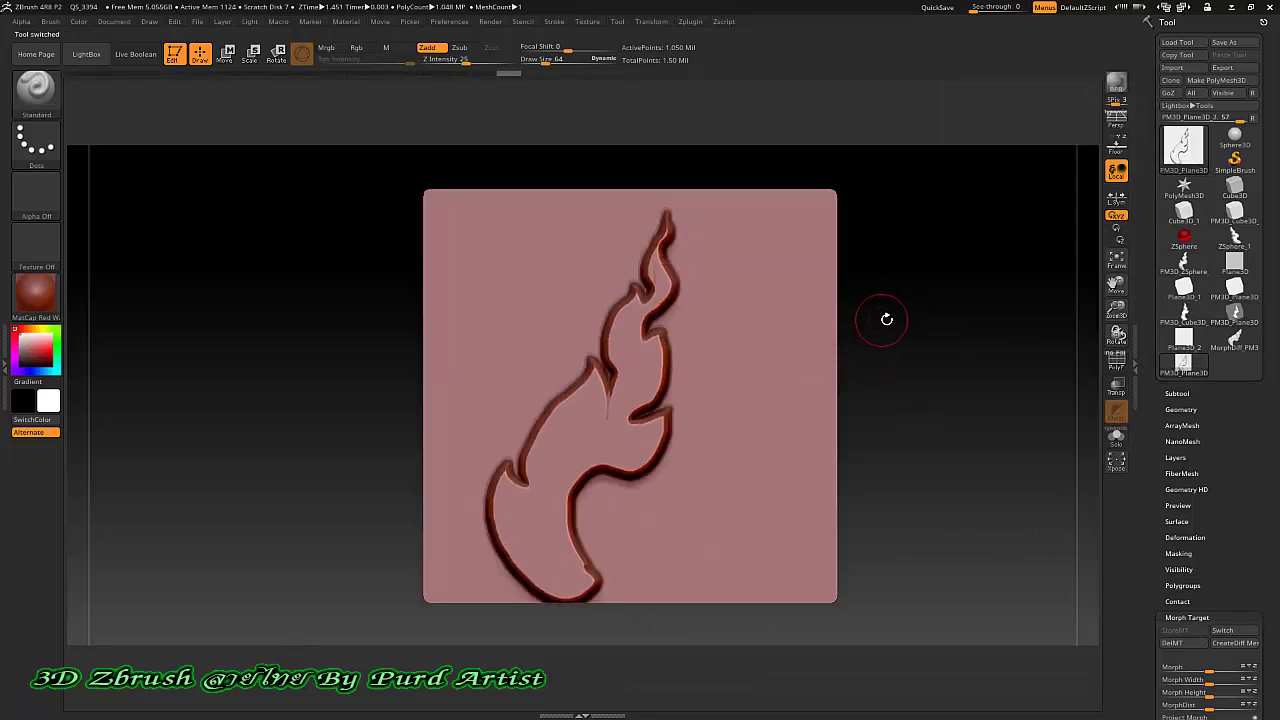
pyautogui.moveTo(948, 309); pyautogui.dragTo(790, 355)
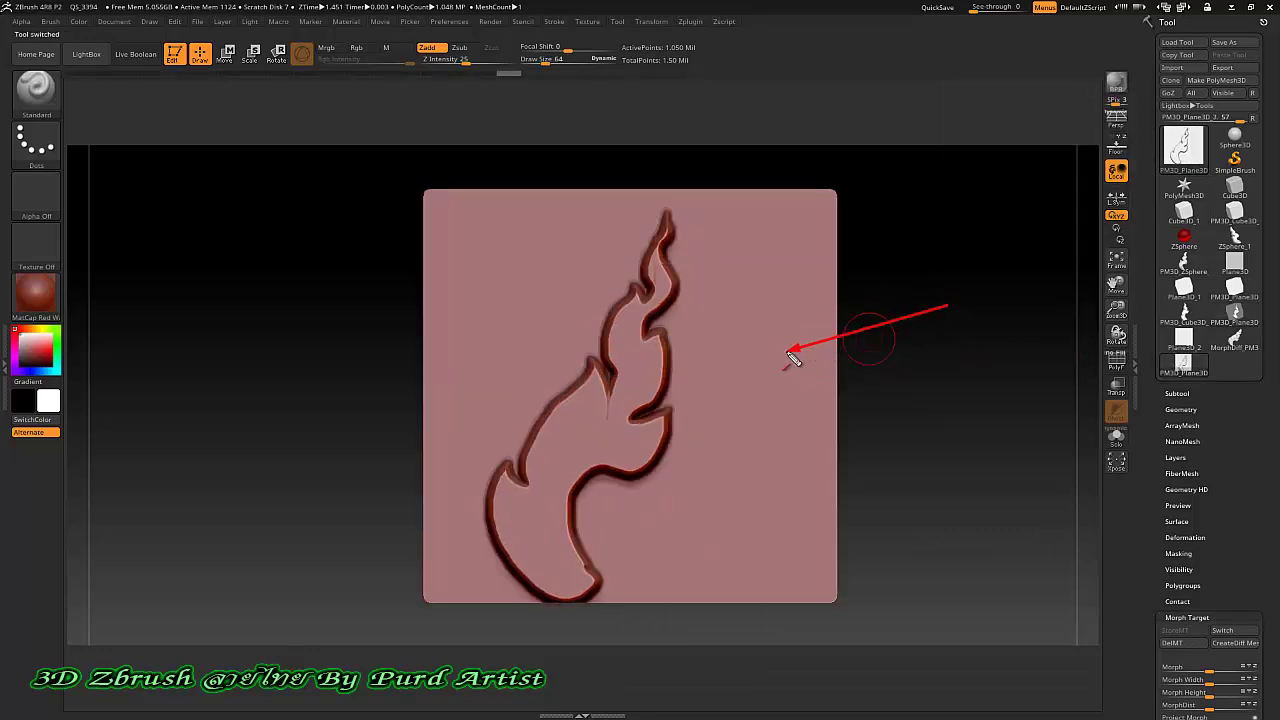
pyautogui.moveTo(566, 432); pyautogui.dragTo(576, 438)
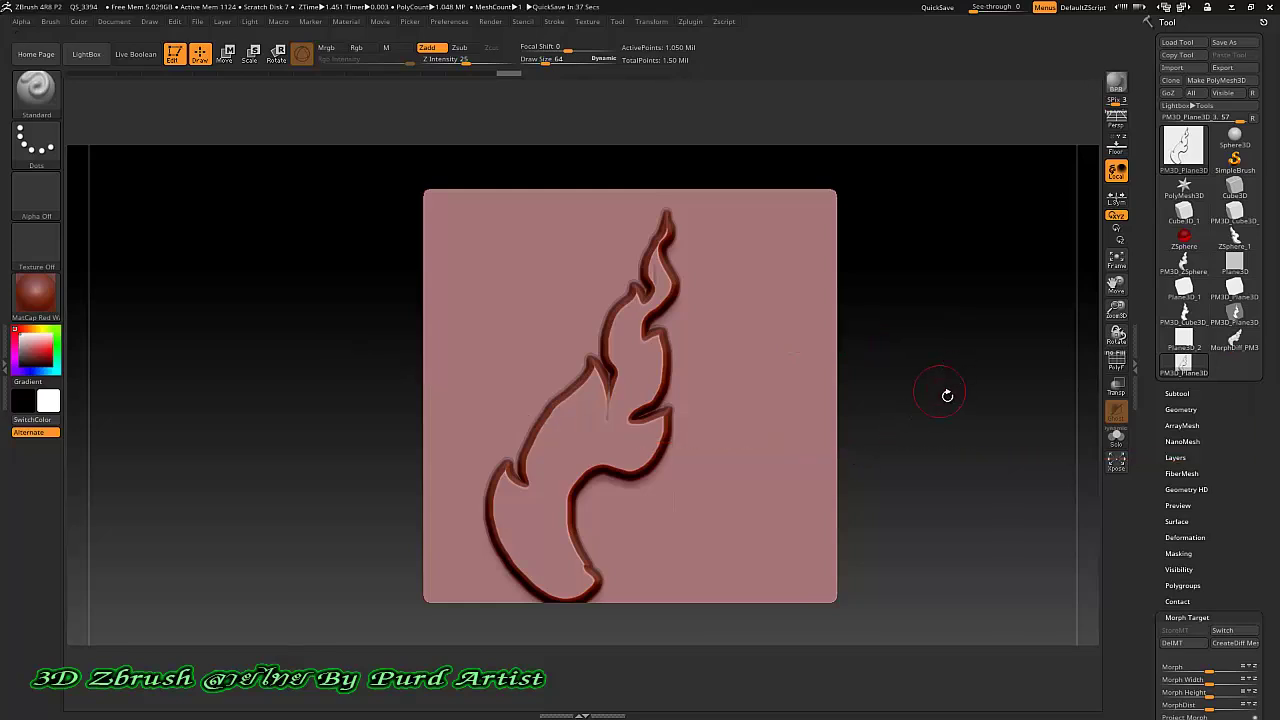
pyautogui.moveTo(948, 384); pyautogui.dragTo(965, 378)
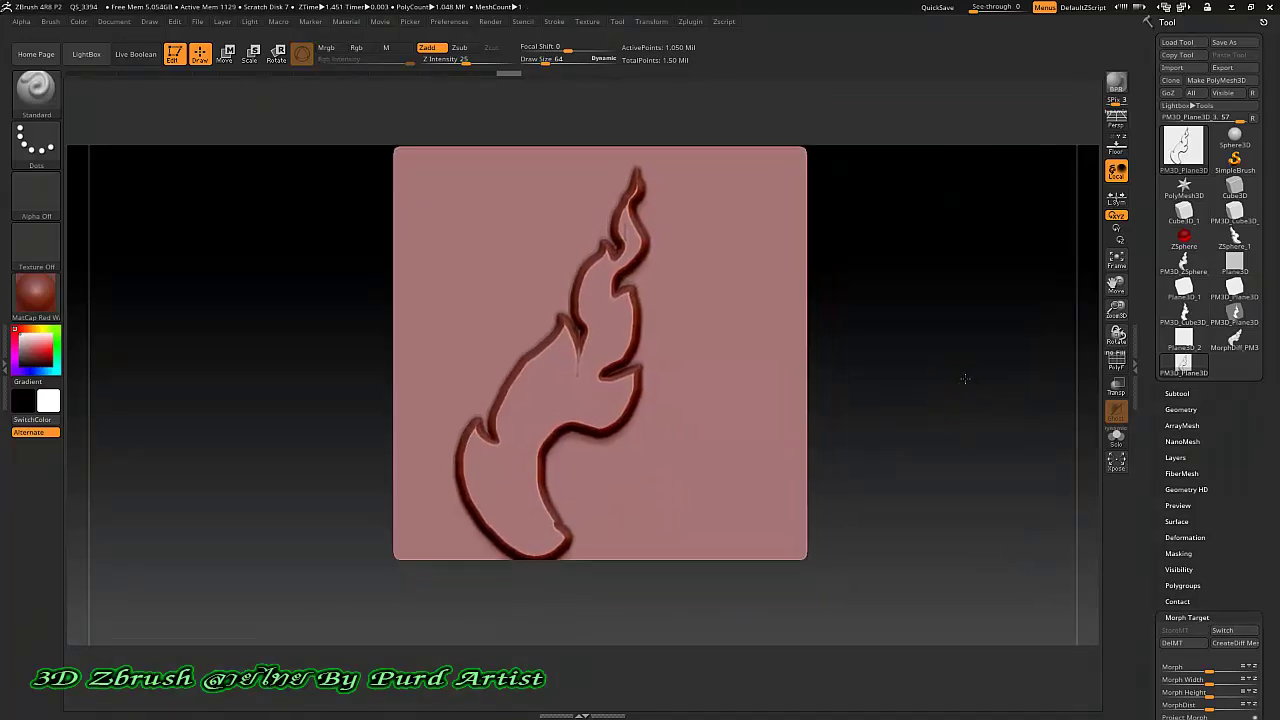
pyautogui.scroll(-3, 1148, 434)
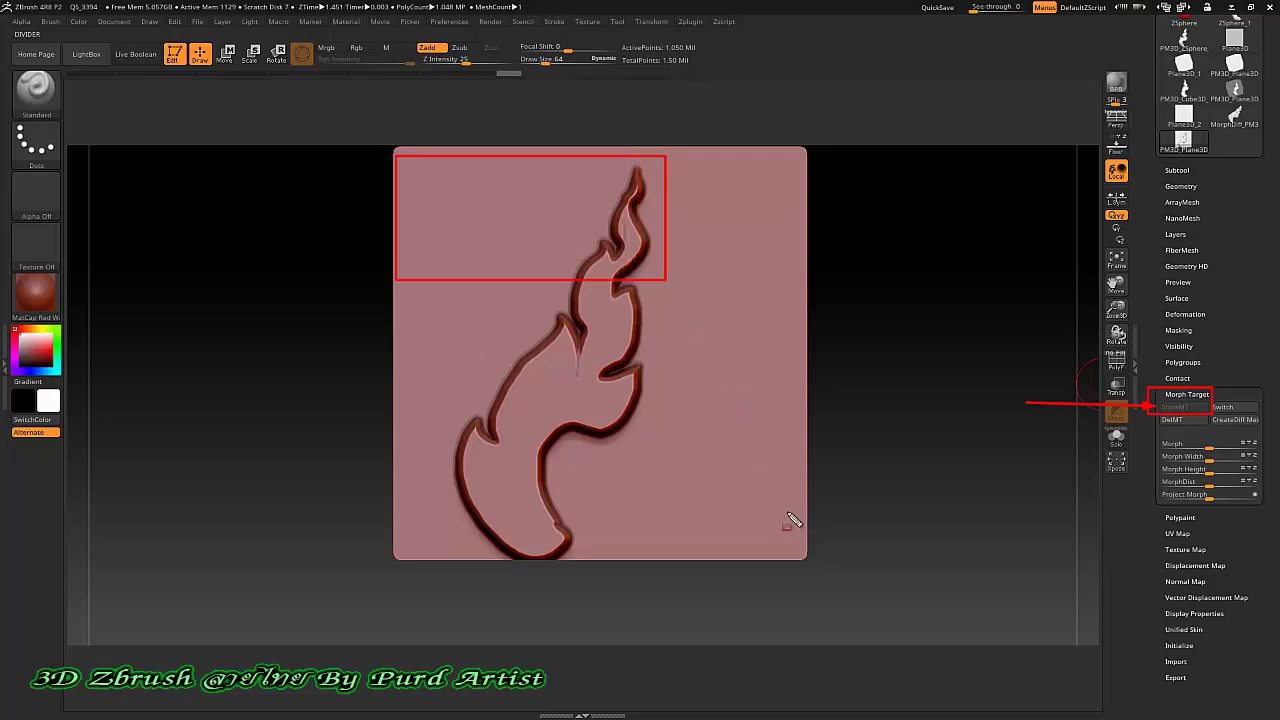
# - Orbit and reposition the plane to check its flame-shaped surface relief
pyautogui.moveTo(790, 519); pyautogui.dragTo(815, 574)
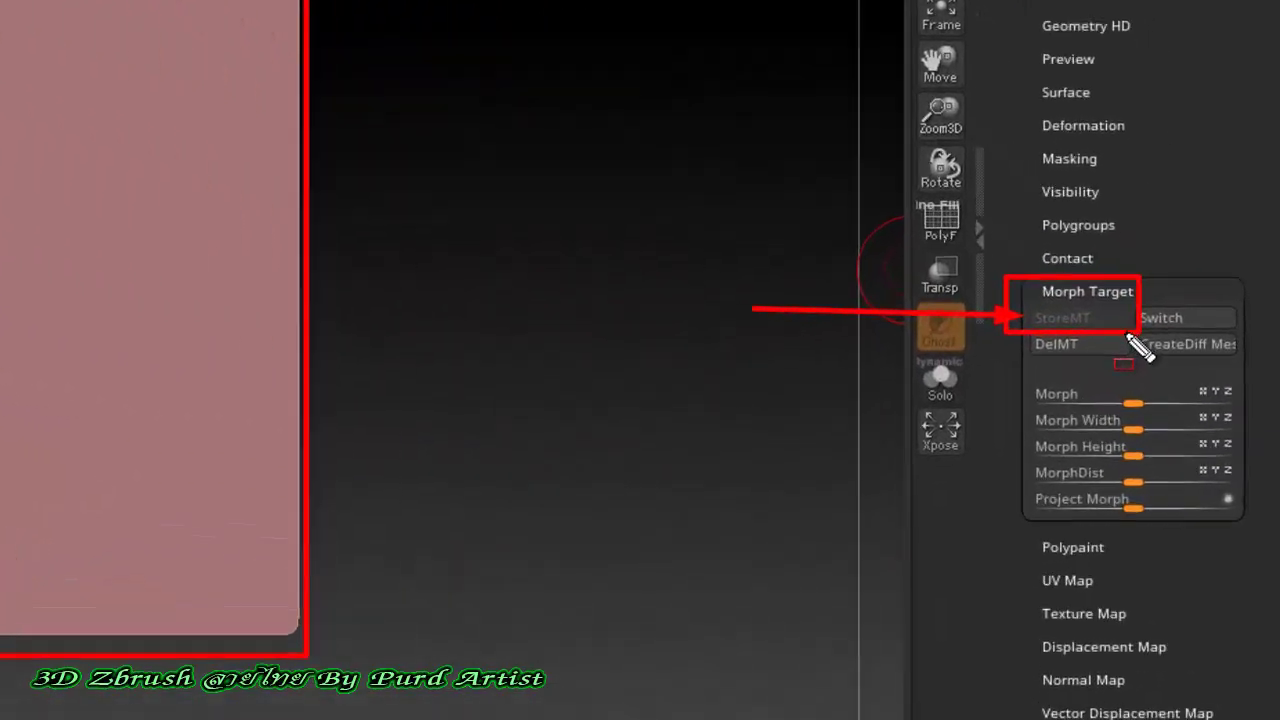
pyautogui.moveTo(1203, 342); pyautogui.dragTo(1249, 347)
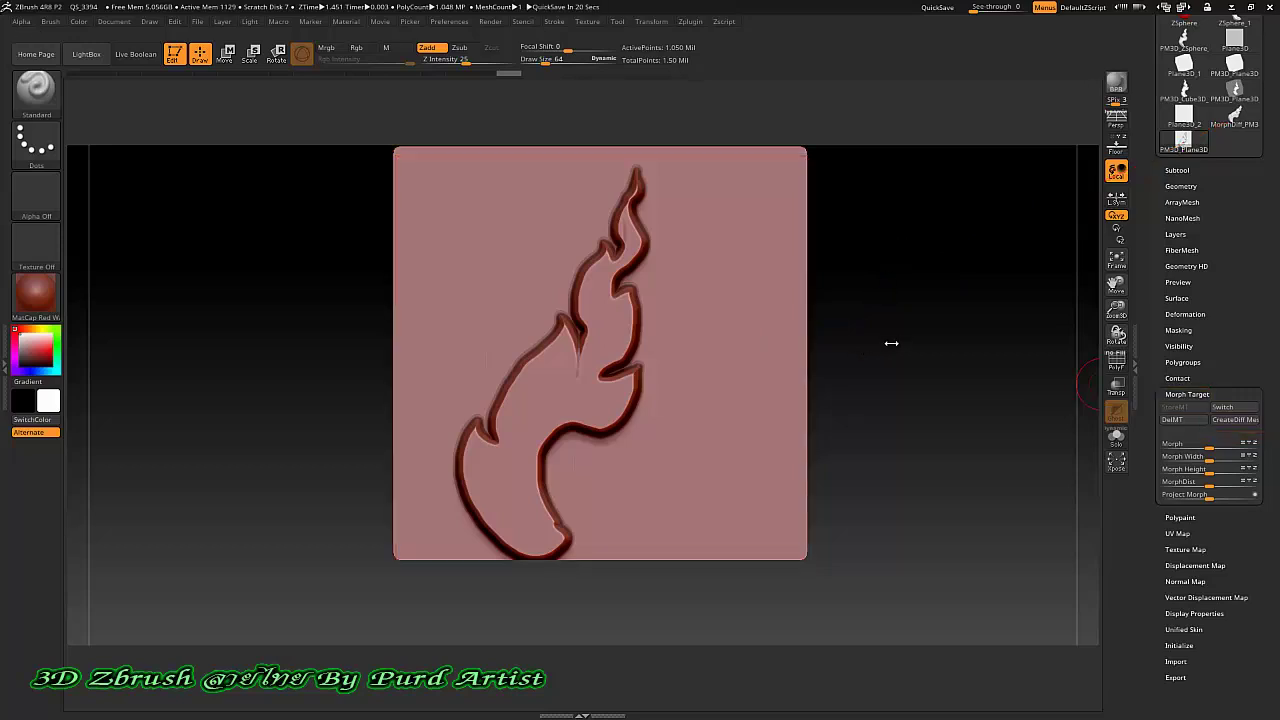
pyautogui.moveTo(889, 310); pyautogui.dragTo(893, 300)
pyautogui.moveTo(901, 301); pyautogui.dragTo(908, 303)
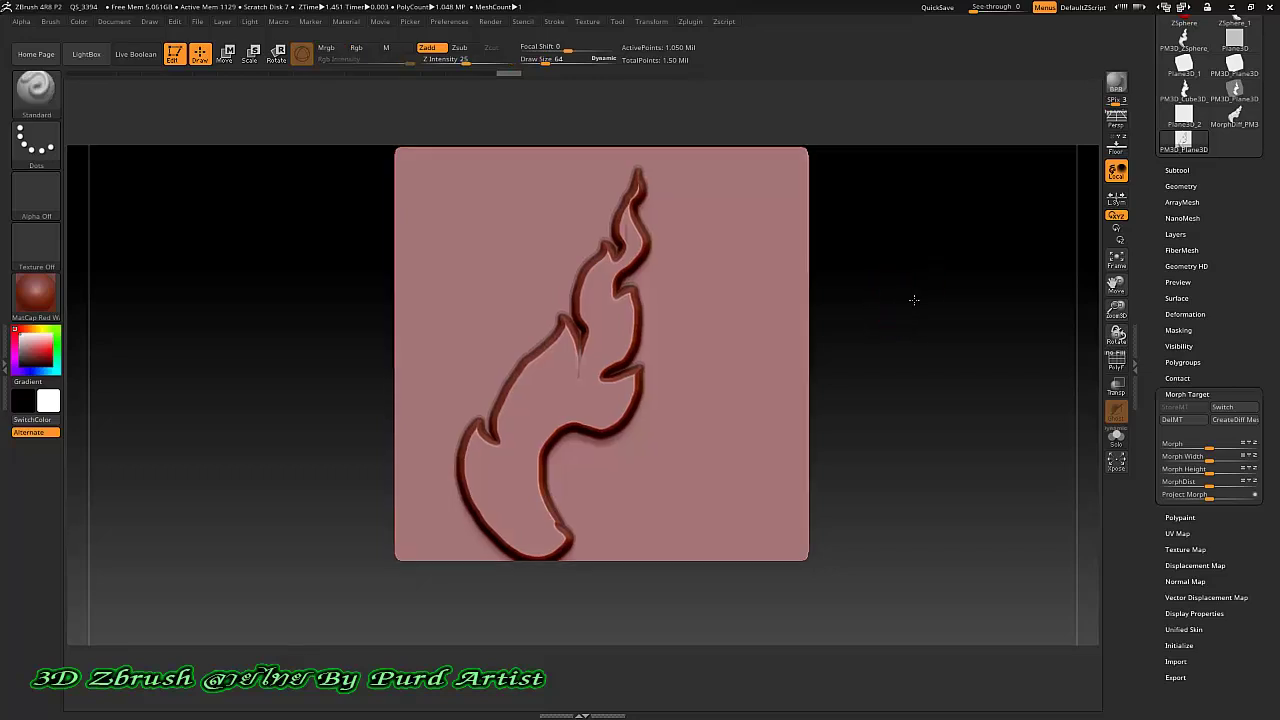
pyautogui.click(1233, 121)
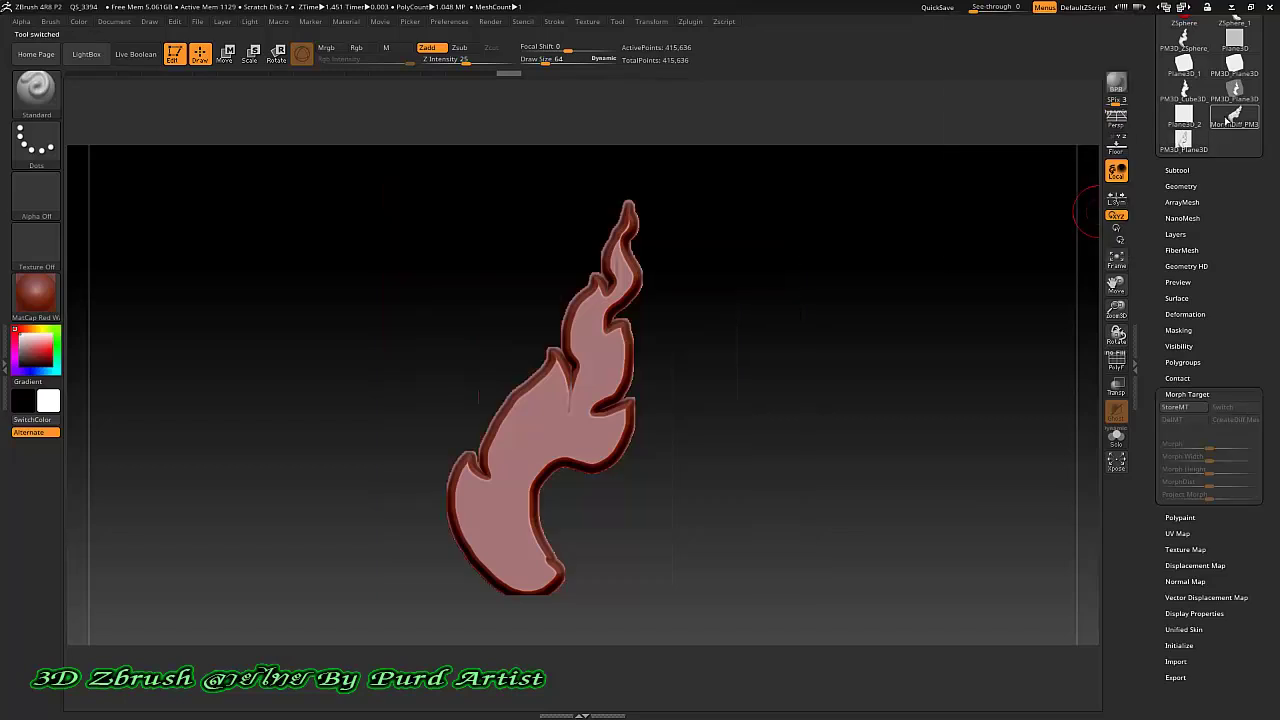
pyautogui.moveTo(737, 357)
pyautogui.mouseDown()
pyautogui.moveTo(814, 357)
pyautogui.moveTo(740, 363)
pyautogui.mouseUp()
pyautogui.moveTo(537, 323)
pyautogui.keyDown('alt'); pyautogui.mouseDown()
pyautogui.moveTo(523, 303)
pyautogui.moveTo(471, 289)
pyautogui.mouseUp(); pyautogui.keyUp('alt')
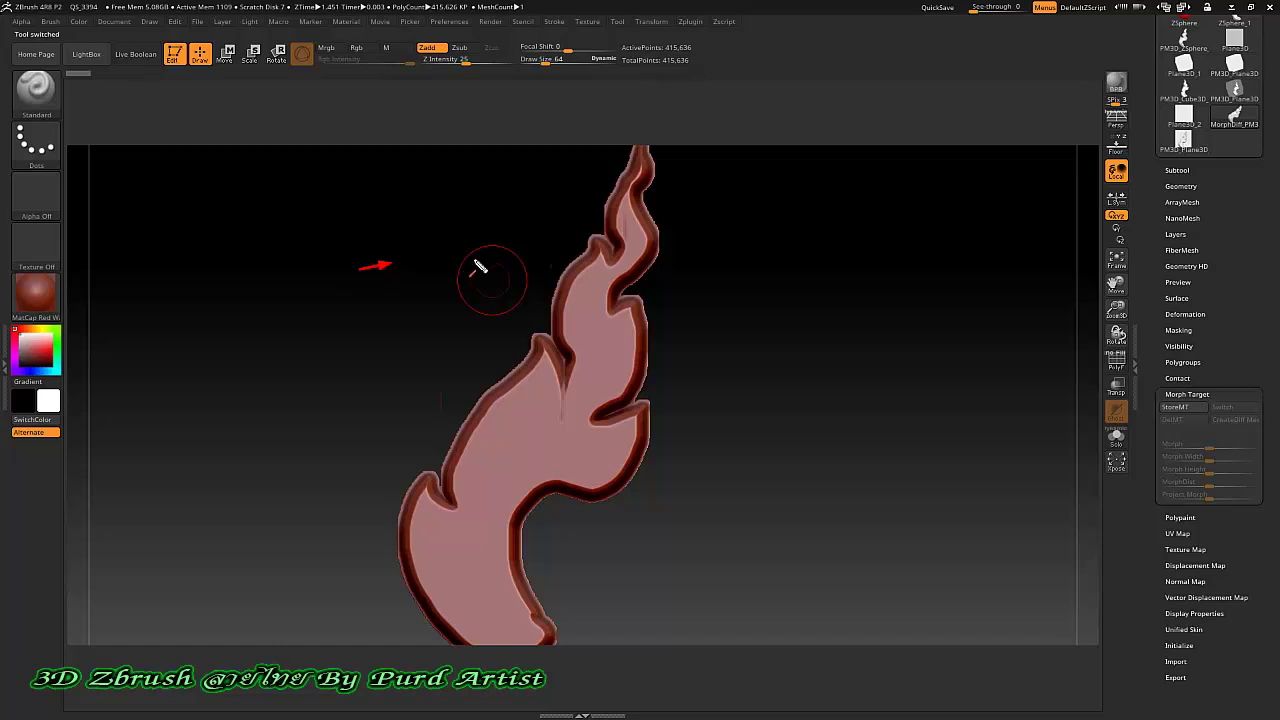
pyautogui.moveTo(480, 267); pyautogui.dragTo(562, 287)
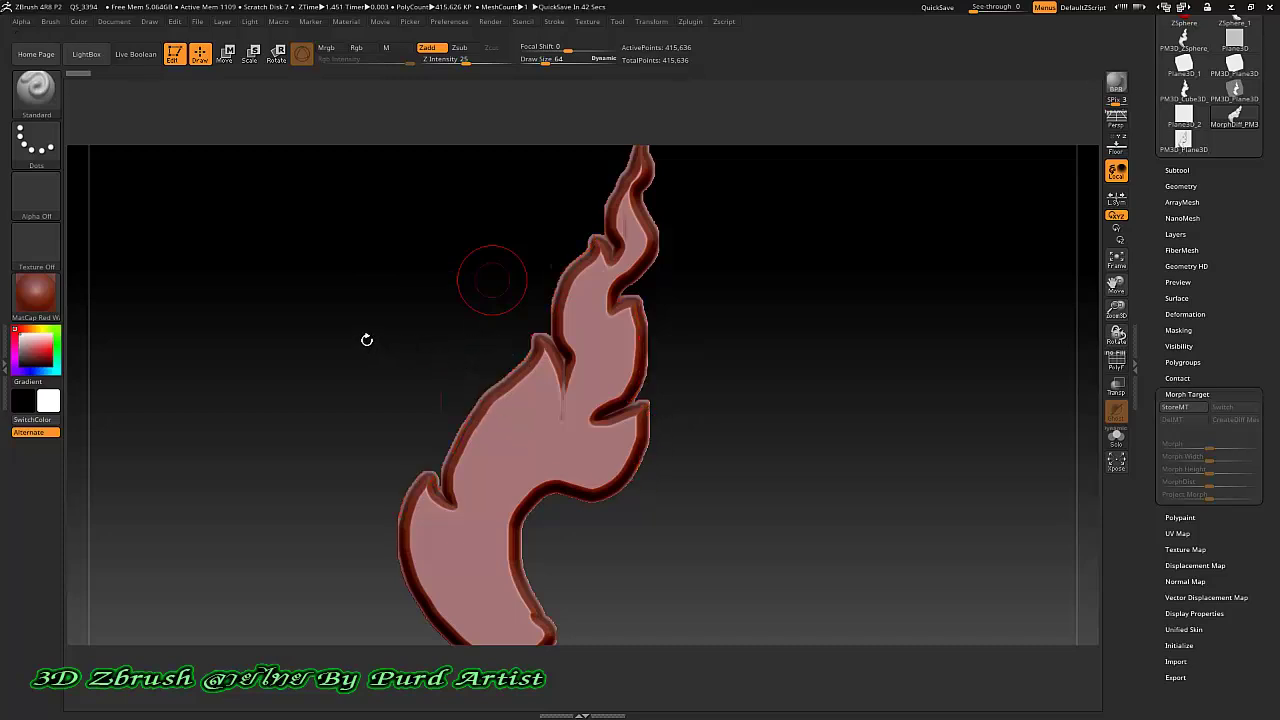
pyautogui.moveTo(350, 374)
pyautogui.mouseDown()
pyautogui.moveTo(414, 366)
pyautogui.moveTo(395, 378)
pyautogui.moveTo(381, 368)
pyautogui.mouseUp()
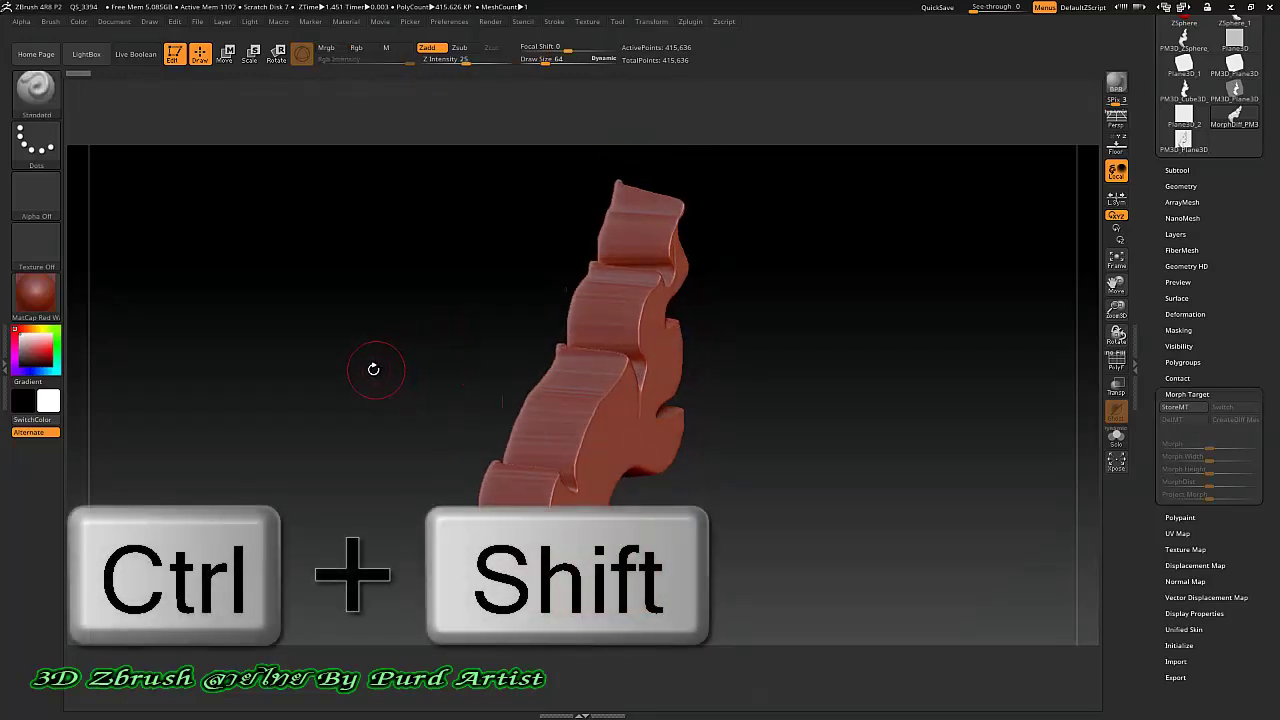
# - Choose the SliceRect brush and turn the model to a flat side view
pyautogui.hotkey('ctrl', 'shift')
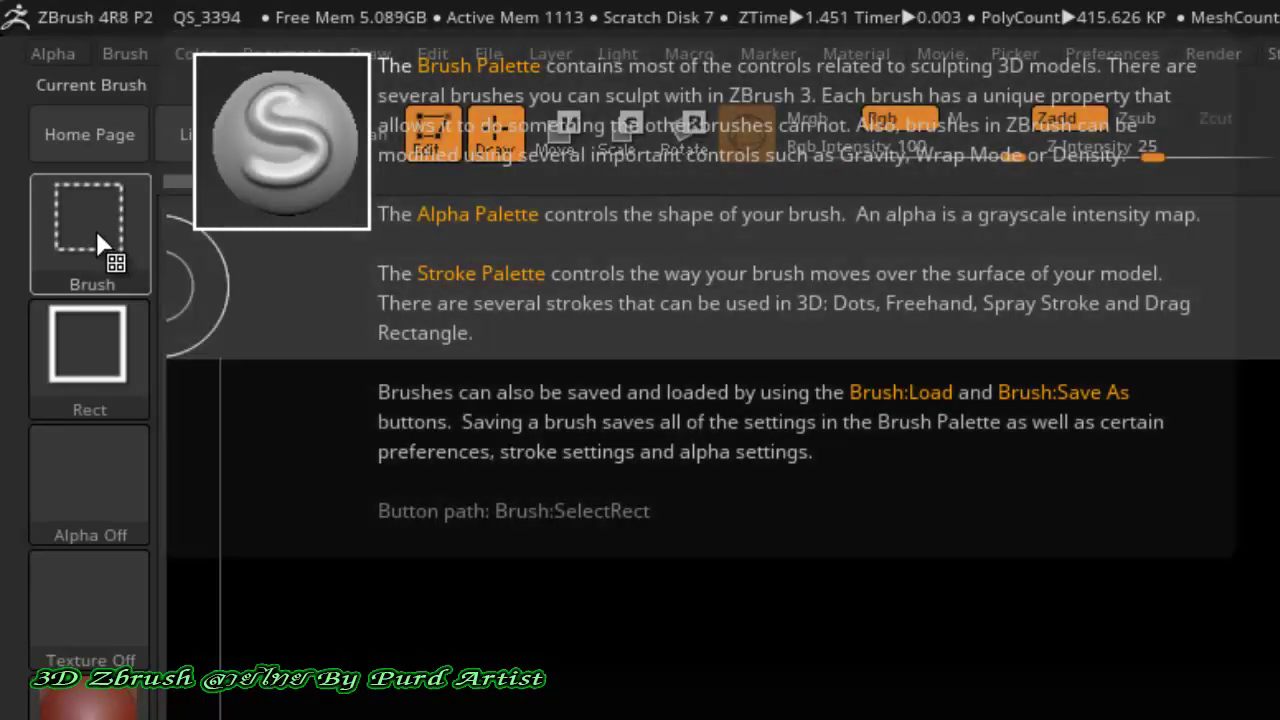
pyautogui.click(98, 238)
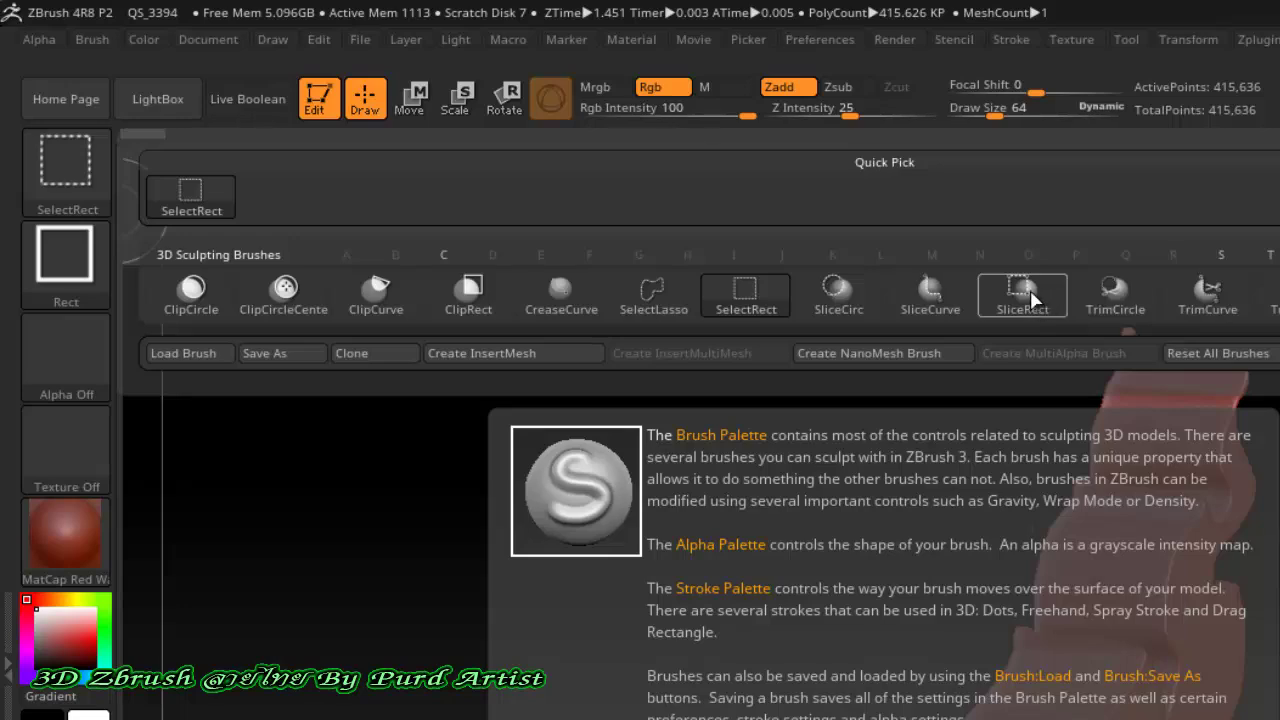
pyautogui.click(1031, 299)
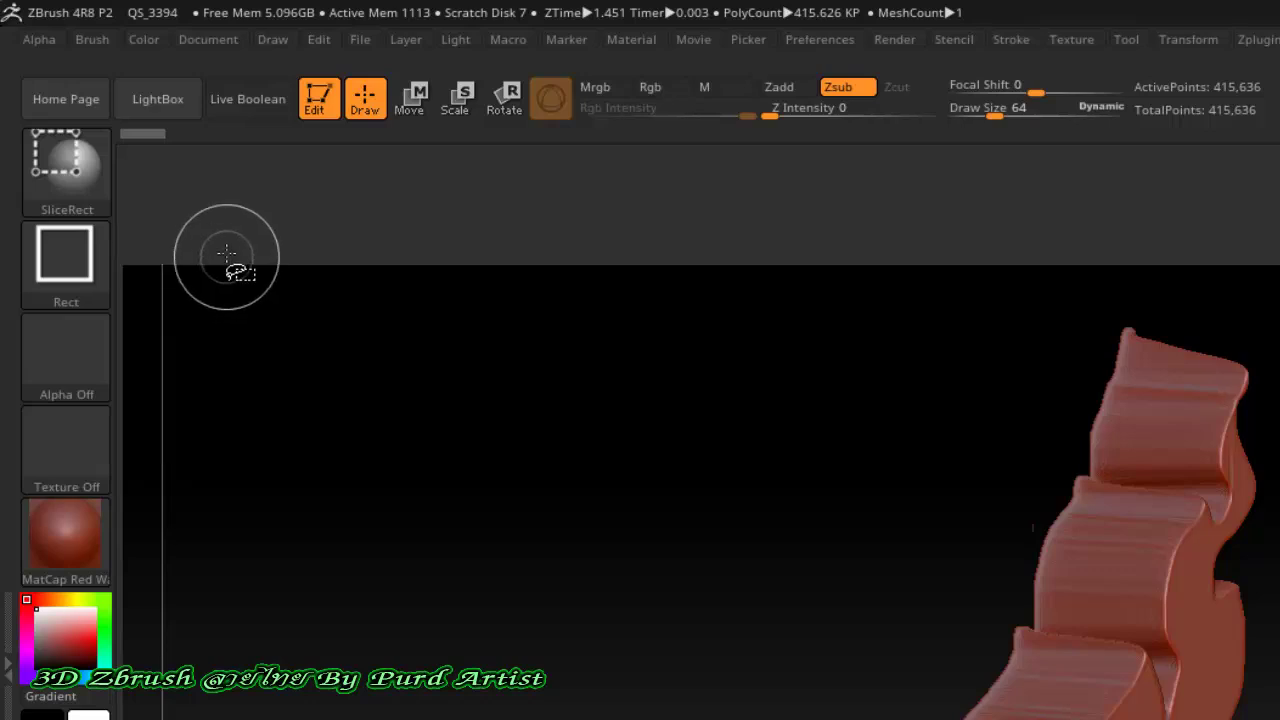
pyautogui.hotkey('ctrl', 'shift')
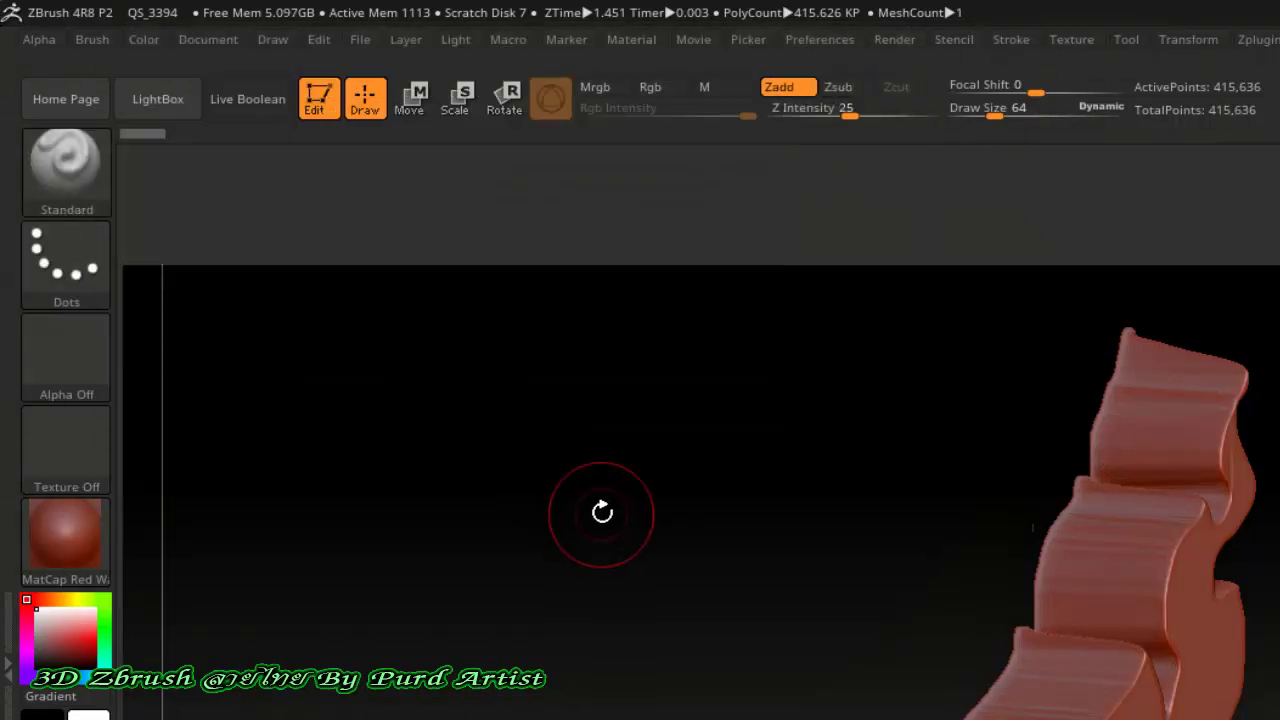
pyautogui.hotkey('ctrl', 'shift')
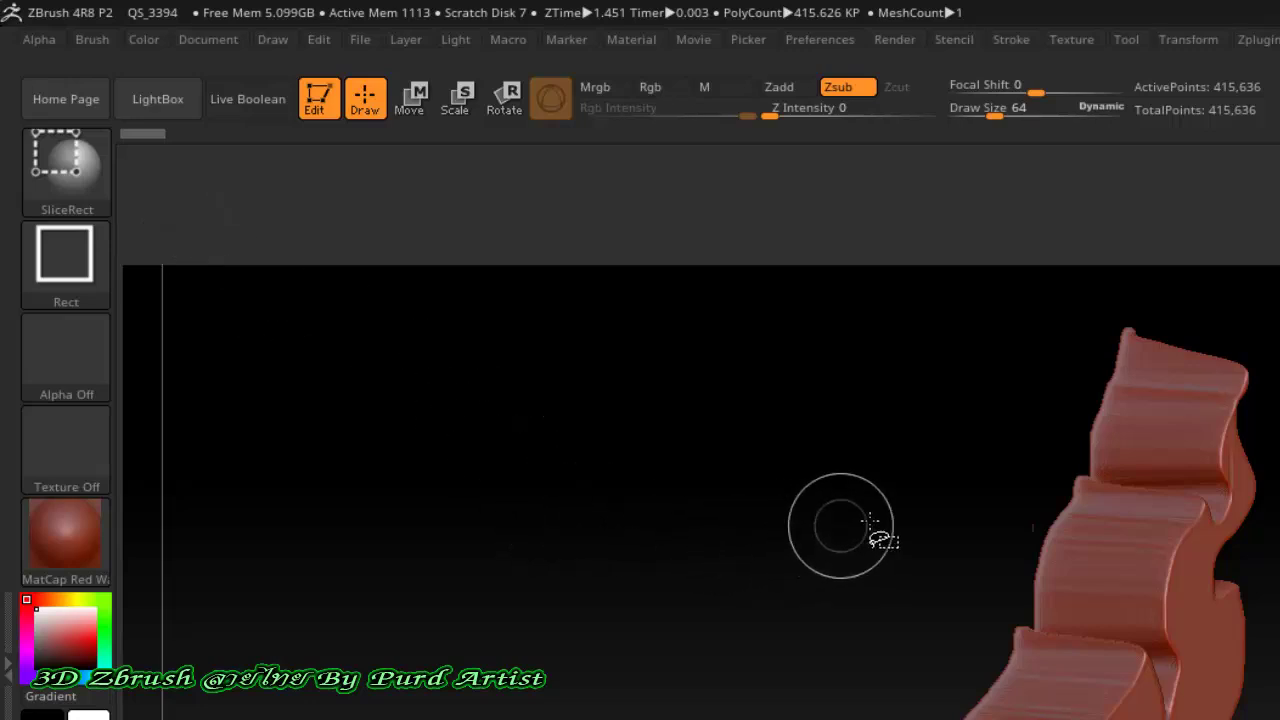
pyautogui.press('ctrl')
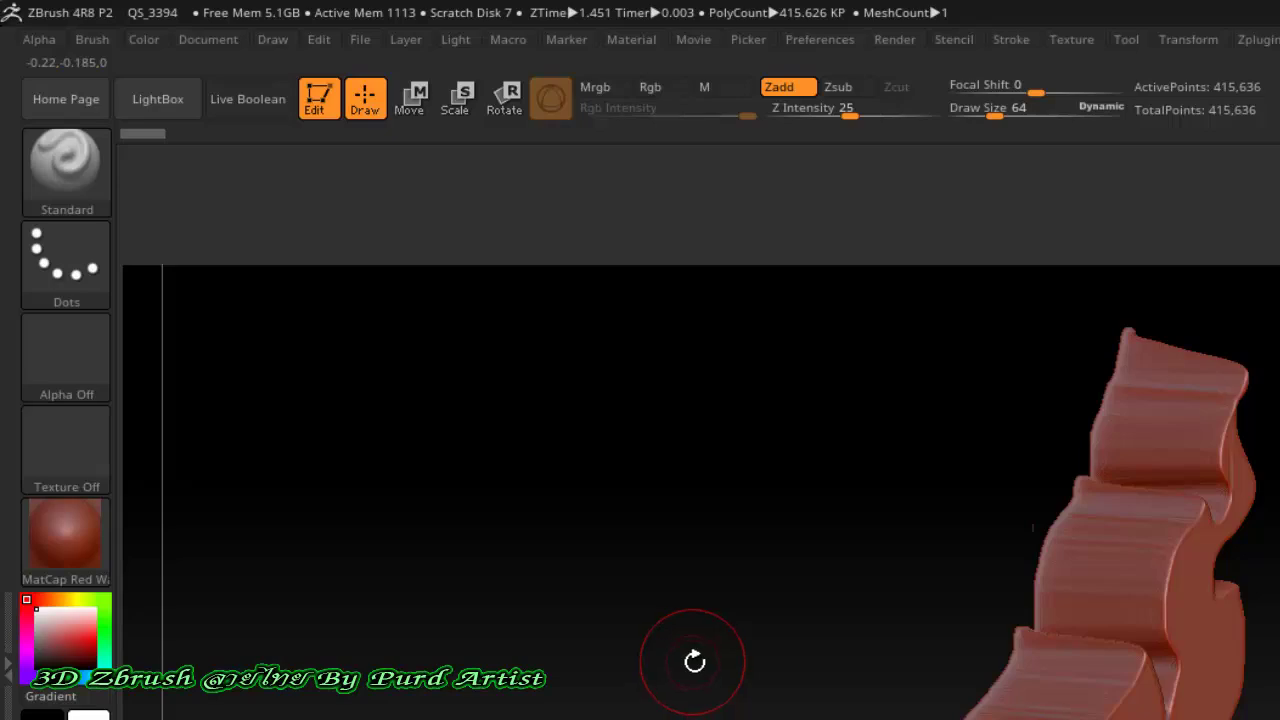
pyautogui.keyDown('shift'); pyautogui.moveTo(692, 666); pyautogui.dragTo(731, 664); pyautogui.keyUp('shift')
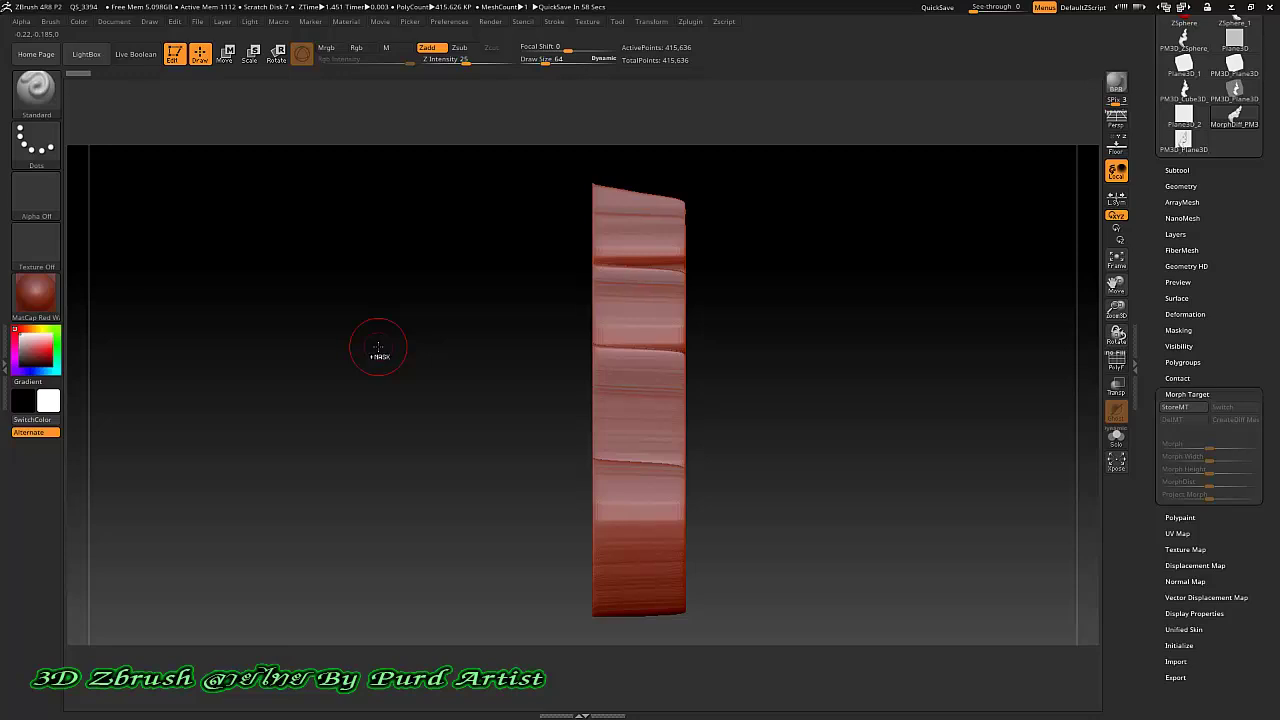
# - Slice the mesh with a Ctrl+Shift rectangle over its right part, then orbit to inspect
pyautogui.hotkey('ctrl', 'shift')
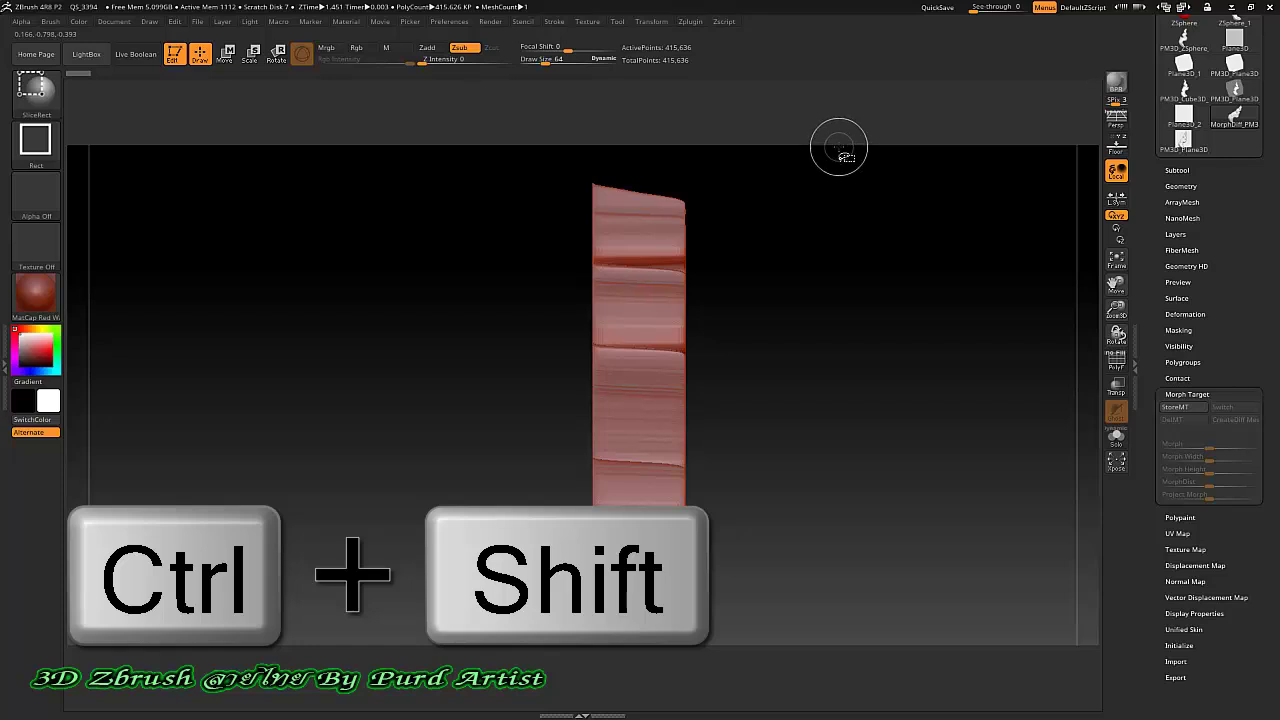
pyautogui.moveTo(836, 148)
pyautogui.keyDown('ctrl'); pyautogui.keyDown('shift'); pyautogui.mouseDown()
pyautogui.moveTo(642, 465)
pyautogui.moveTo(627, 639)
pyautogui.mouseUp(); pyautogui.keyUp('shift'); pyautogui.keyUp('ctrl')
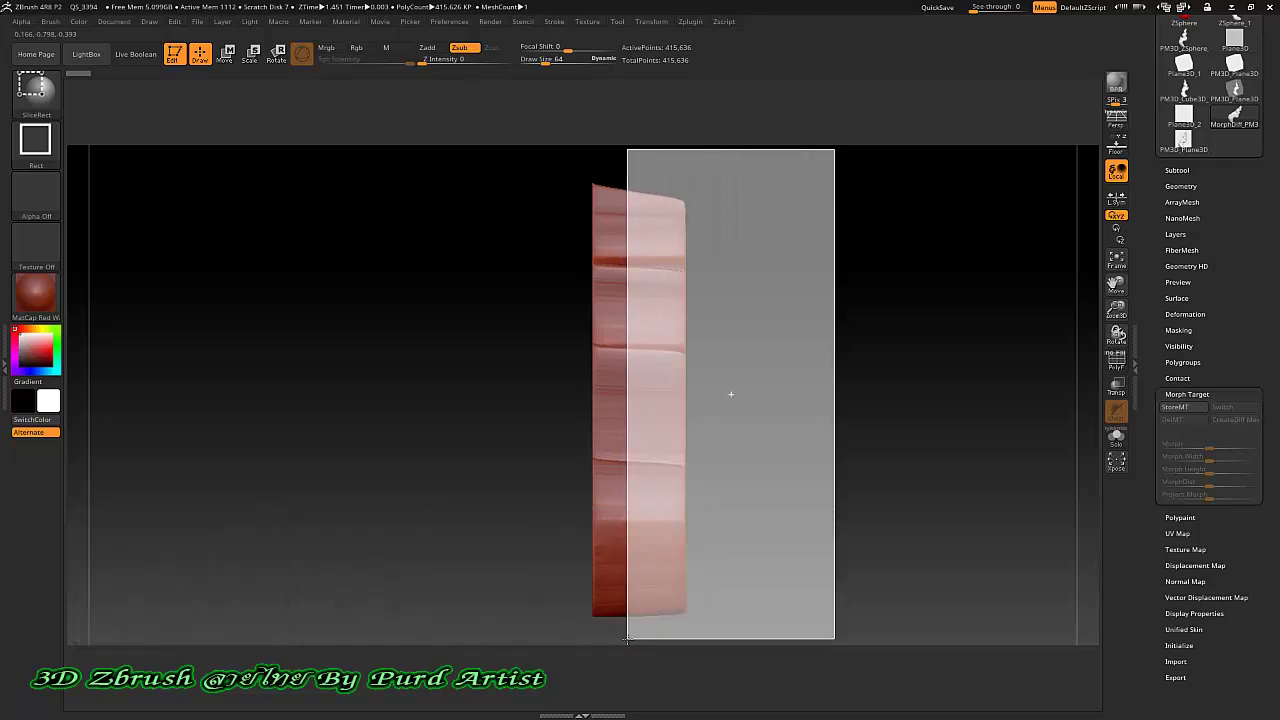
pyautogui.keyDown('ctrl'); pyautogui.keyDown('shift'); pyautogui.moveTo(629, 638); pyautogui.dragTo(627, 640); pyautogui.keyUp('shift'); pyautogui.keyUp('ctrl')
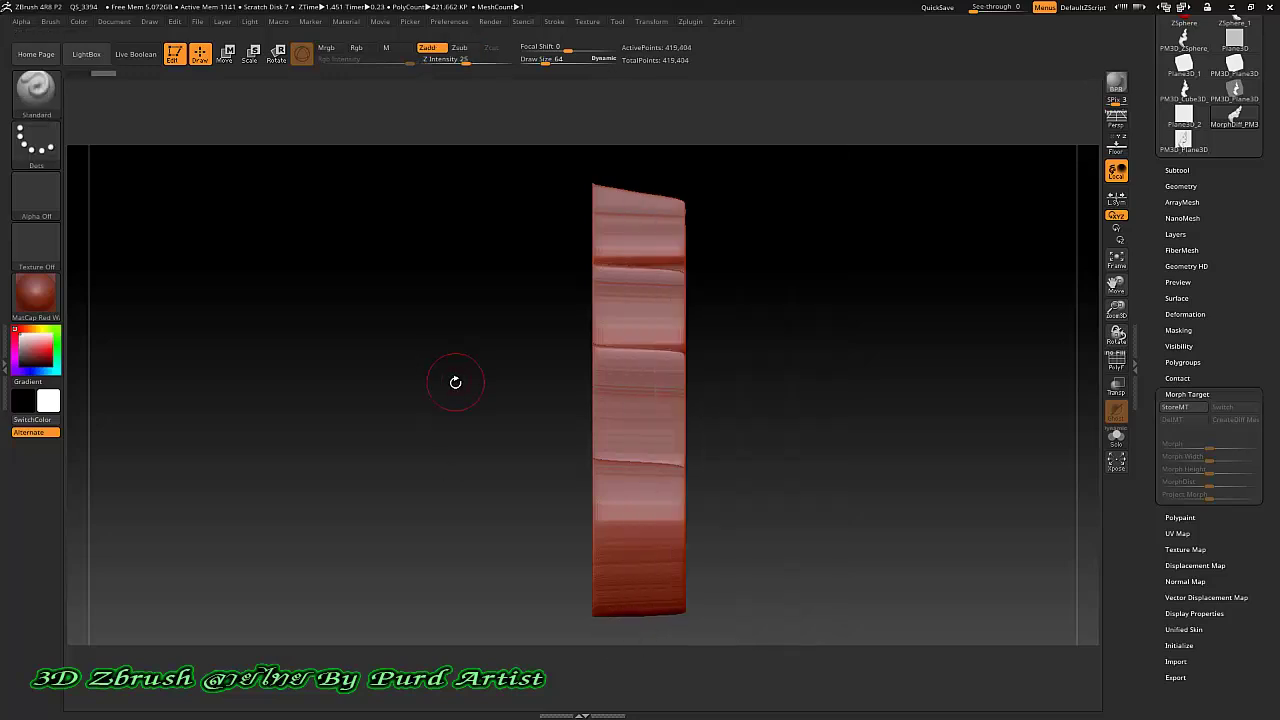
pyautogui.moveTo(463, 375); pyautogui.dragTo(445, 373)
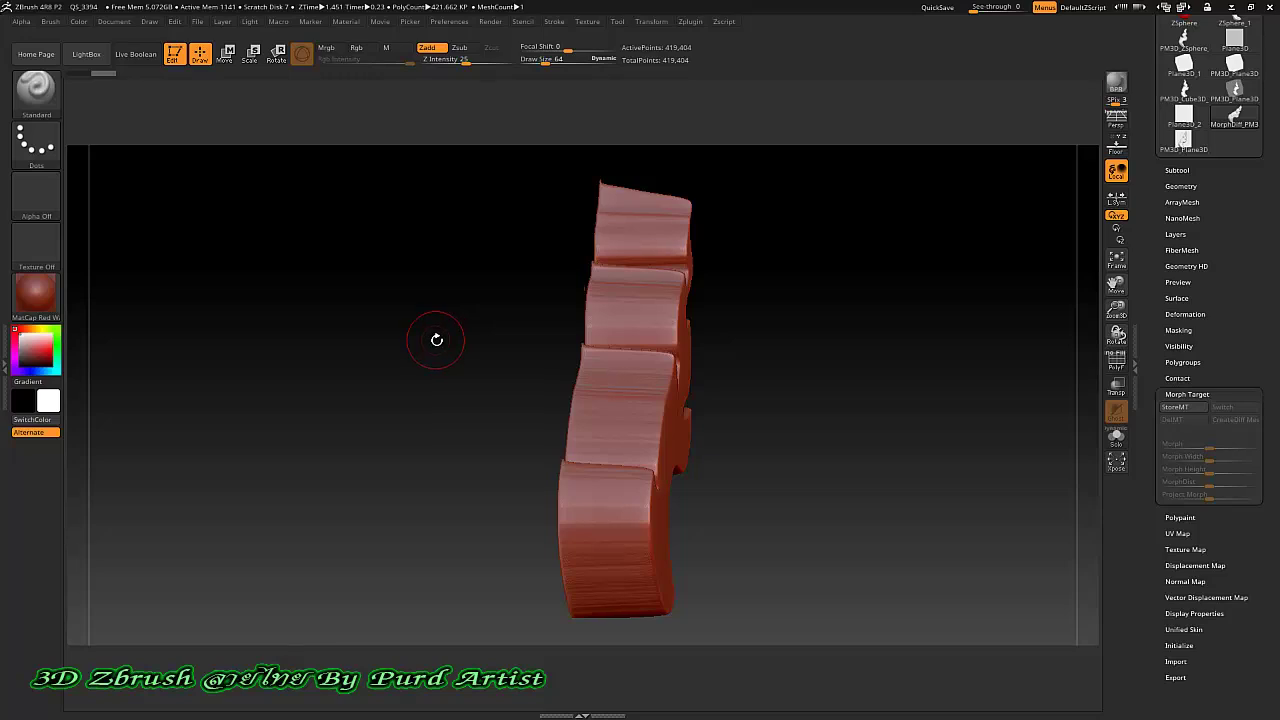
pyautogui.keyDown('ctrl'); pyautogui.keyDown('shift'); pyautogui.click(438, 345); pyautogui.keyUp('shift'); pyautogui.keyUp('ctrl')
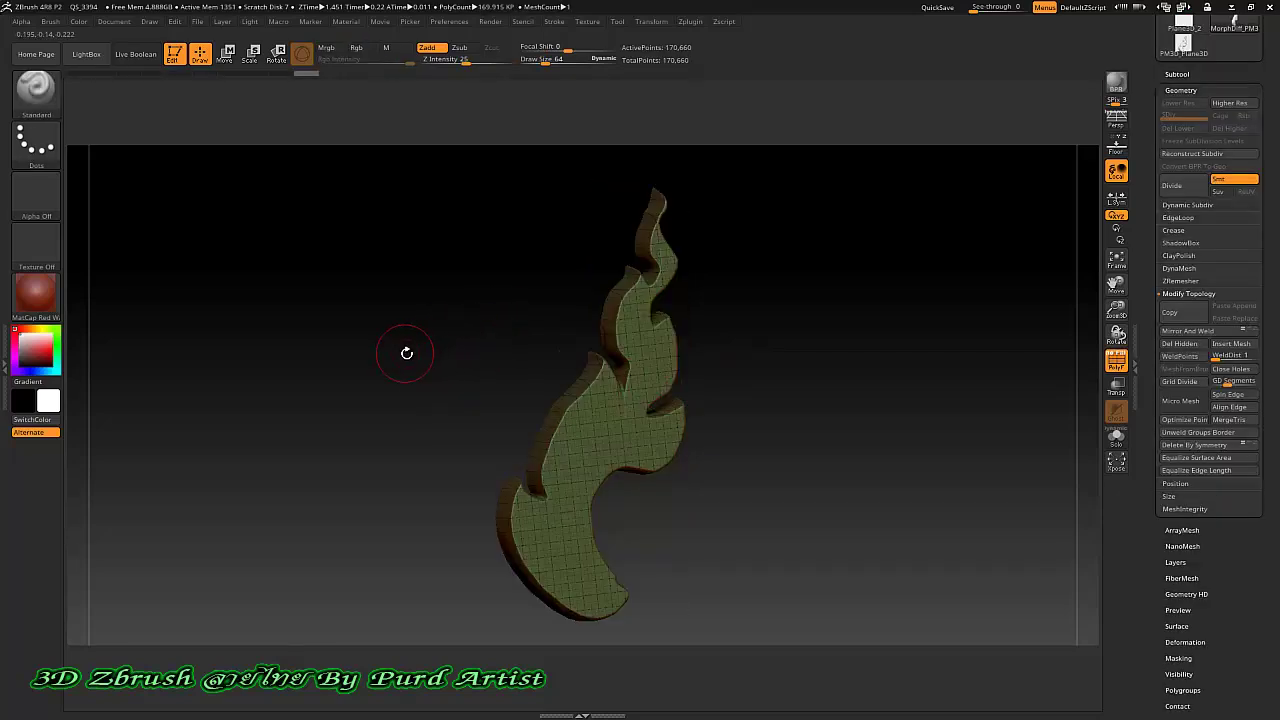
# - Turn the flame mesh edge-on, shift it up and left, and scroll the Tool palette
pyautogui.moveTo(407, 353)
pyautogui.mouseDown()
pyautogui.moveTo(540, 369)
pyautogui.moveTo(505, 346)
pyautogui.mouseUp()
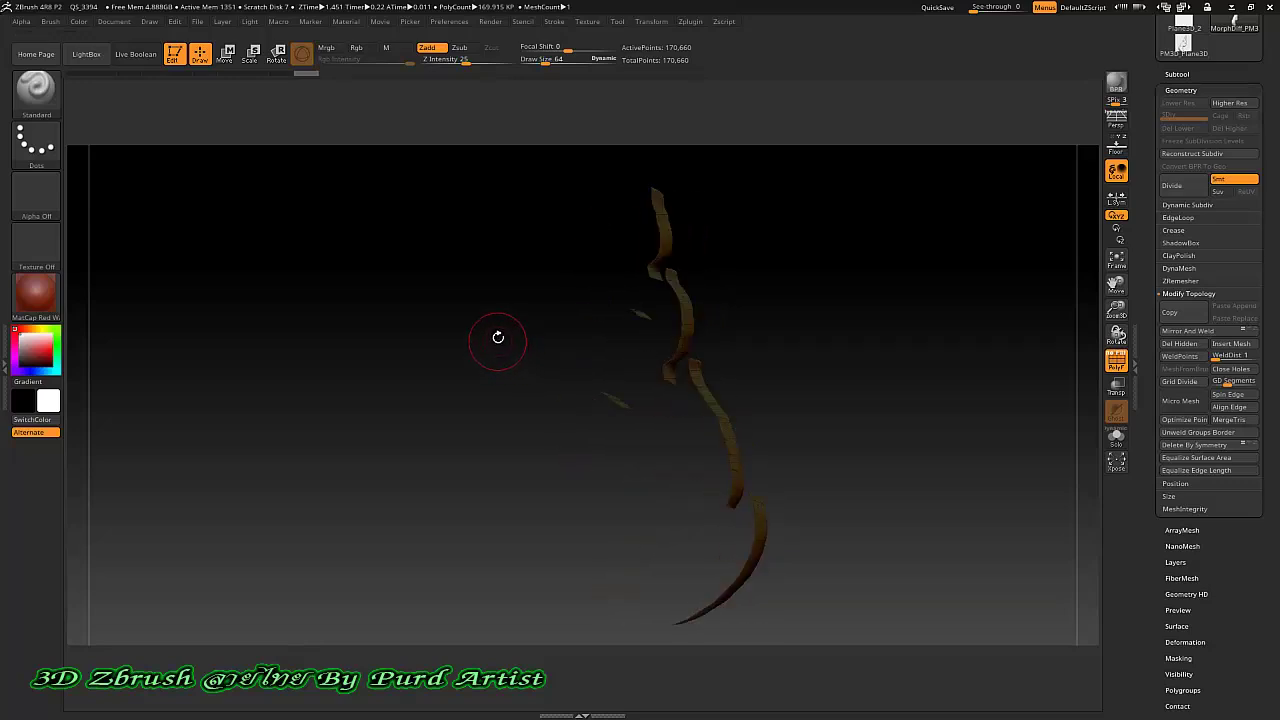
pyautogui.keyDown('alt'); pyautogui.moveTo(498, 383); pyautogui.dragTo(484, 368); pyautogui.keyUp('alt')
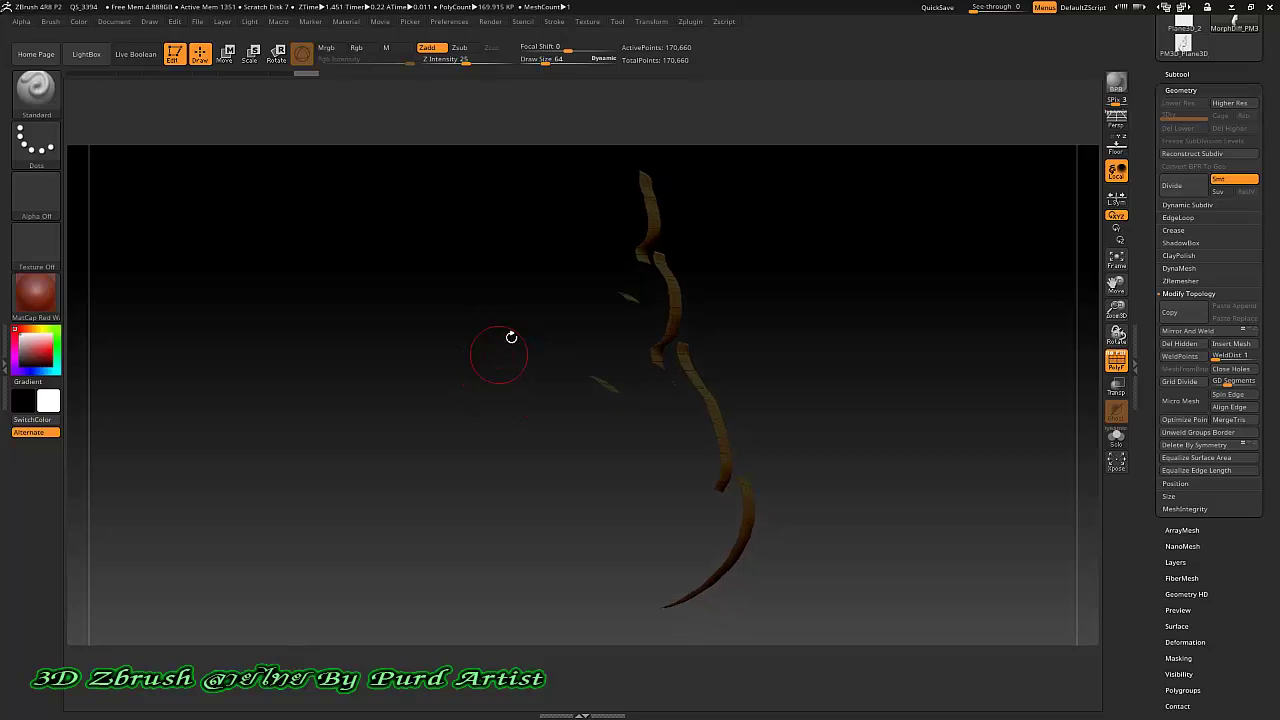
pyautogui.scroll(-5, 1150, 413)
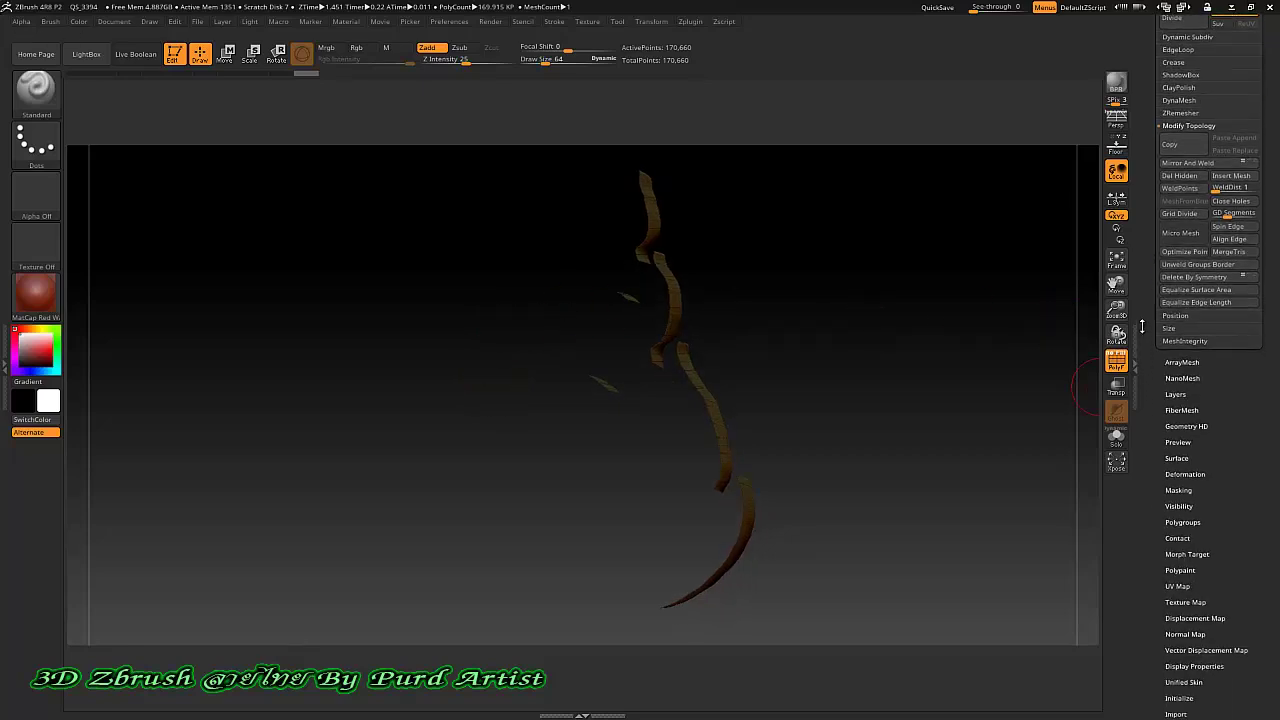
pyautogui.scroll(-4, 1160, 425)
pyautogui.scroll(-4, 1170, 425)
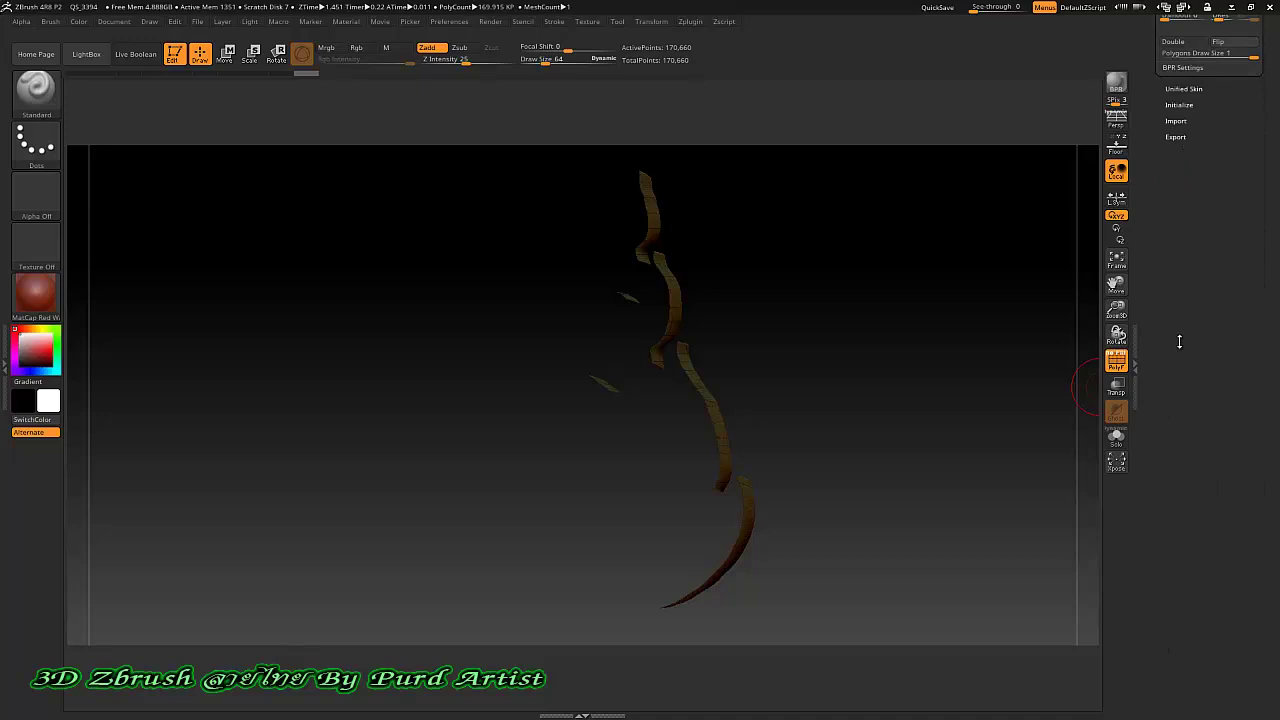
# - Expand Tool > Display Properties for the sliced flame mesh
pyautogui.scroll(6, 1179, 342)
pyautogui.scroll(3, 1185, 420)
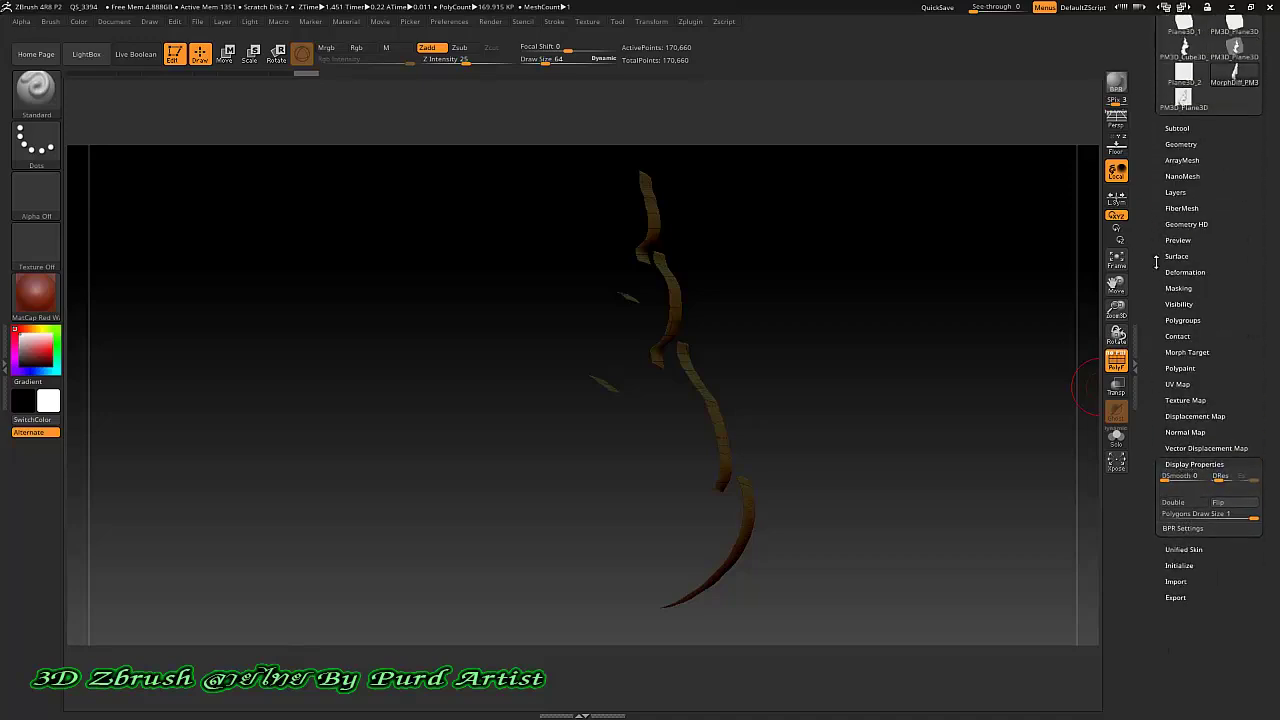
pyautogui.scroll(4, 1159, 236)
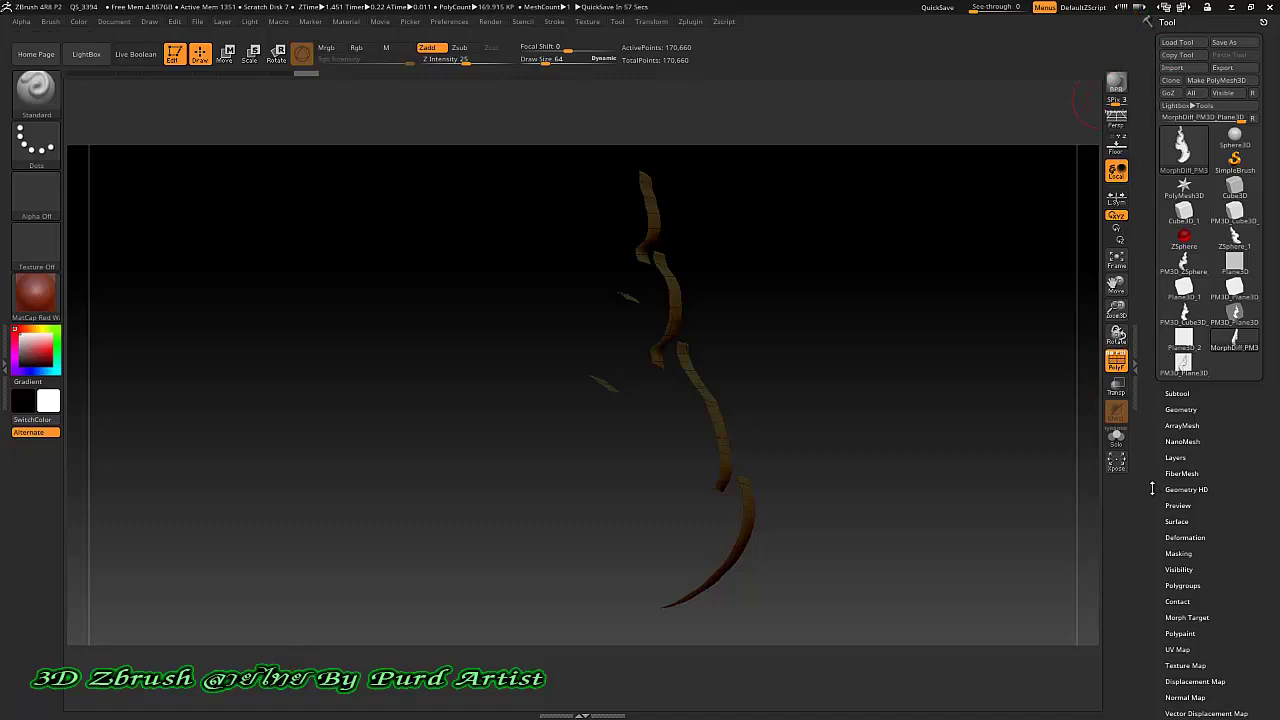
pyautogui.scroll(-8, 1151, 488)
pyautogui.click(1150, 327)
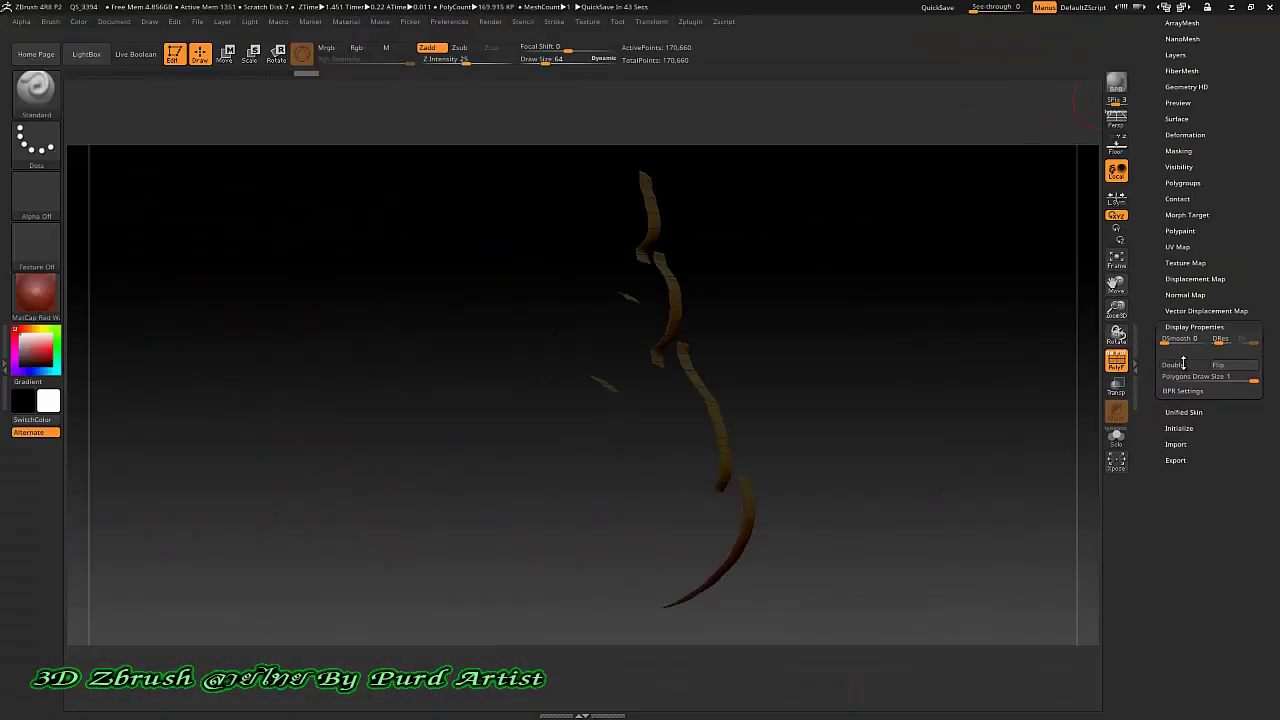
# - Enable Double-sided rendering and orbit the flame round to face front
pyautogui.click(1180, 366)
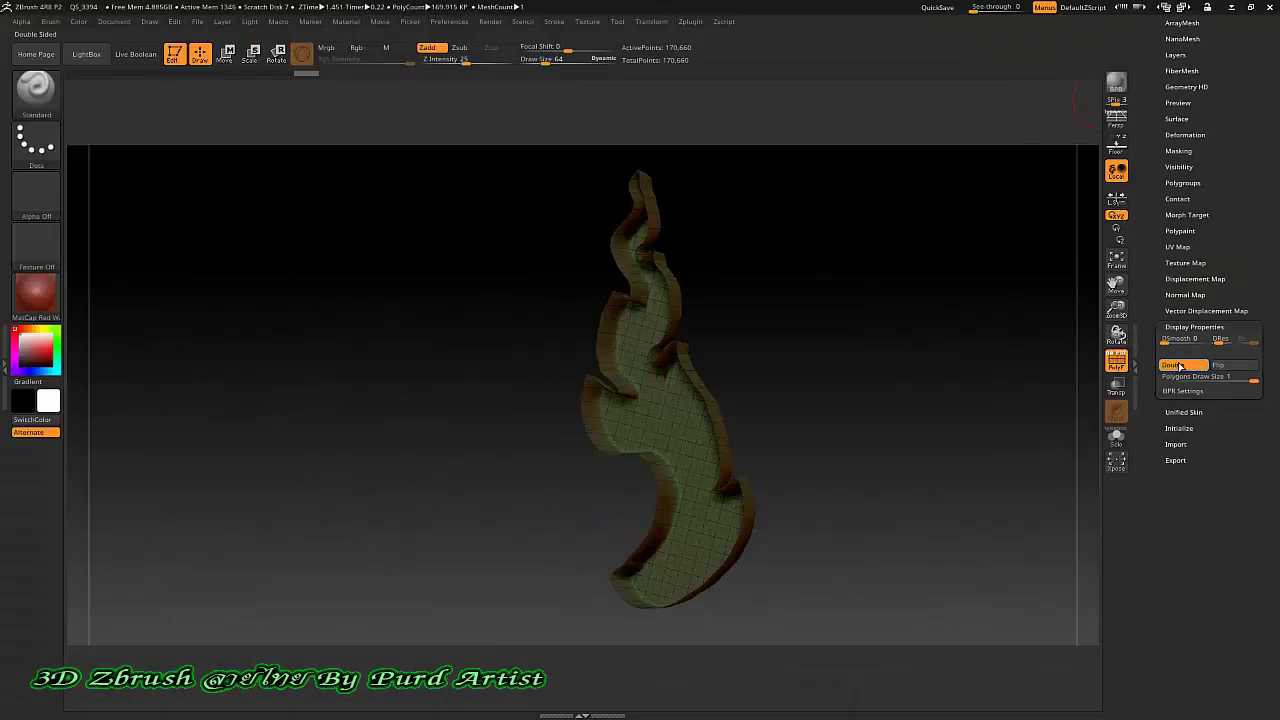
pyautogui.moveTo(815, 338)
pyautogui.mouseDown()
pyautogui.moveTo(868, 361)
pyautogui.moveTo(814, 354)
pyautogui.moveTo(804, 335)
pyautogui.moveTo(771, 334)
pyautogui.moveTo(843, 353)
pyautogui.moveTo(775, 343)
pyautogui.mouseUp()
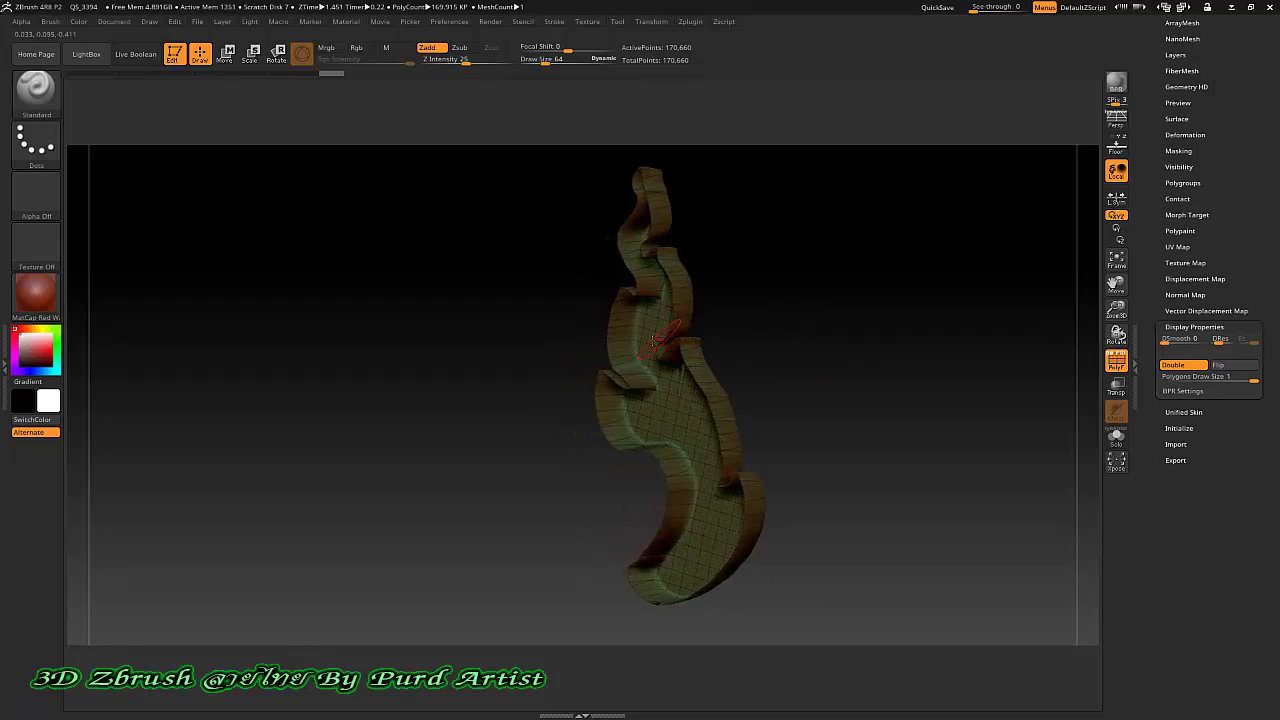
pyautogui.moveTo(517, 297); pyautogui.dragTo(786, 323)
pyautogui.moveTo(877, 349)
pyautogui.mouseDown()
pyautogui.moveTo(851, 343)
pyautogui.moveTo(911, 346)
pyautogui.moveTo(894, 346)
pyautogui.mouseUp()
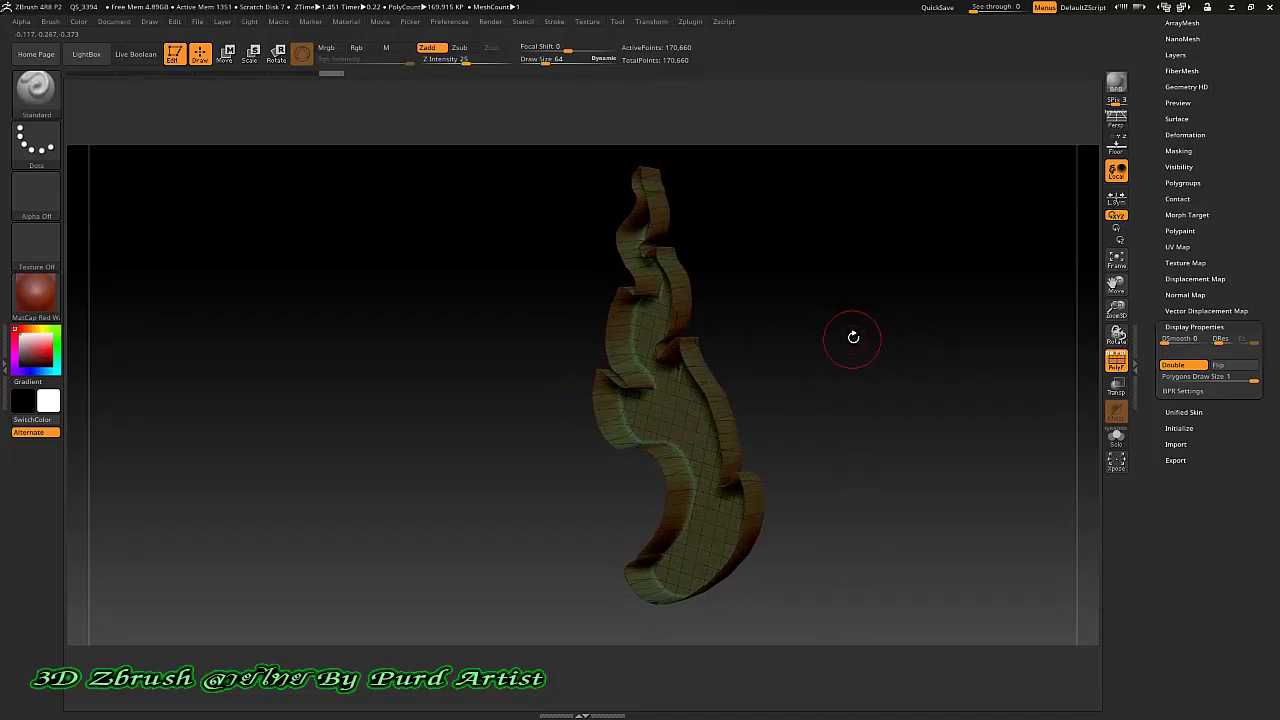
# - Toggle Double off and back on to compare, rotating the flame to show its thickness
pyautogui.click(1172, 366)
pyautogui.moveTo(994, 357)
pyautogui.mouseDown()
pyautogui.moveTo(937, 360)
pyautogui.moveTo(948, 361)
pyautogui.mouseUp()
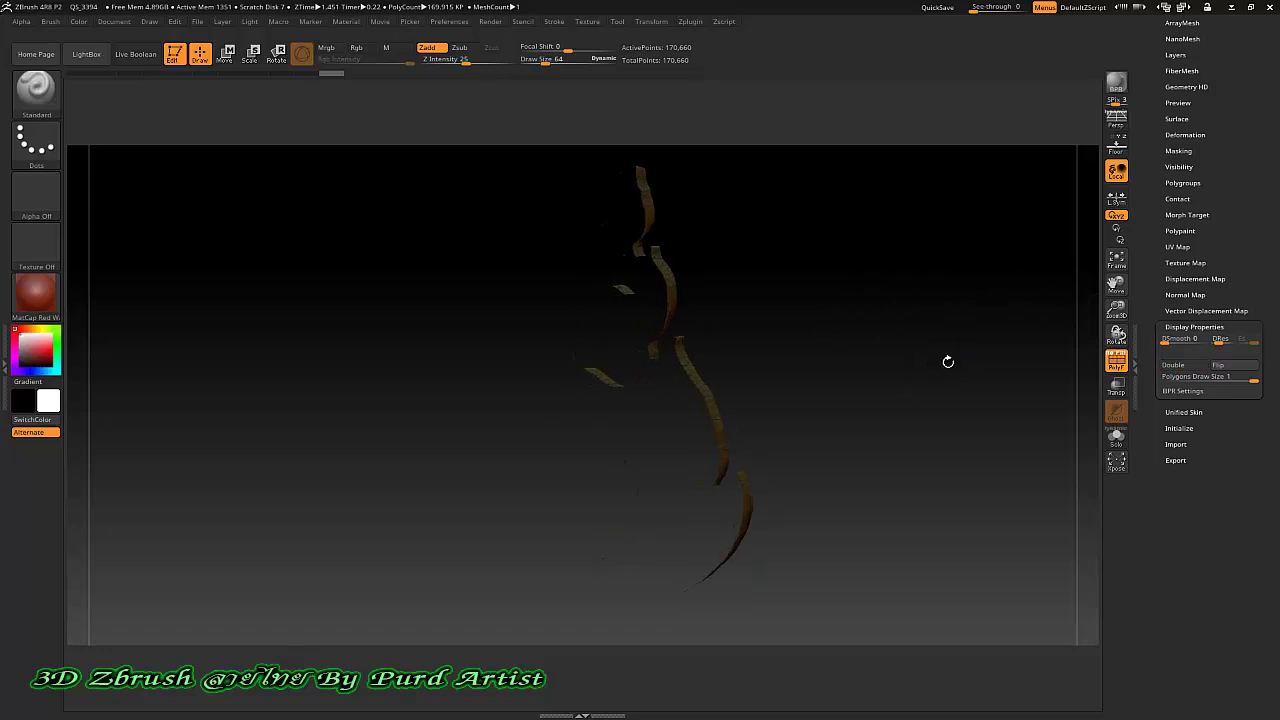
pyautogui.click(1173, 367)
pyautogui.moveTo(808, 338)
pyautogui.mouseDown()
pyautogui.moveTo(780, 314)
pyautogui.moveTo(774, 329)
pyautogui.moveTo(811, 337)
pyautogui.moveTo(797, 337)
pyautogui.mouseUp()
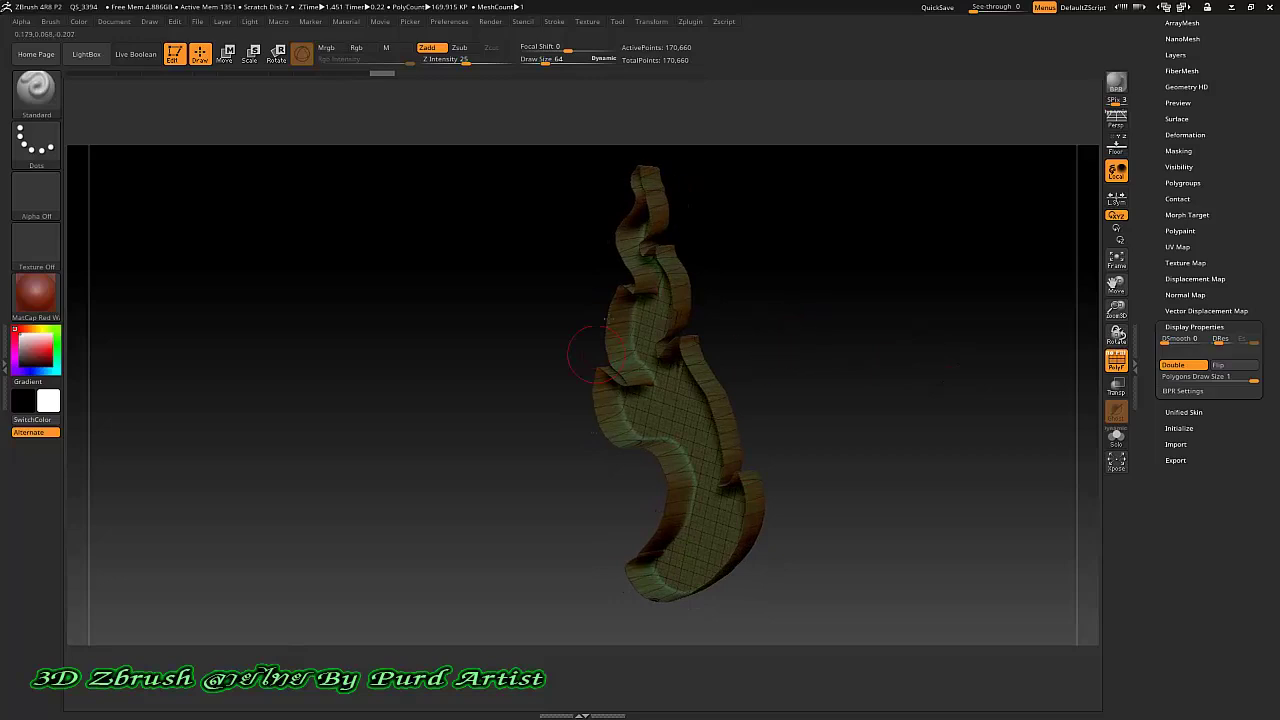
pyautogui.moveTo(506, 334); pyautogui.dragTo(547, 302)
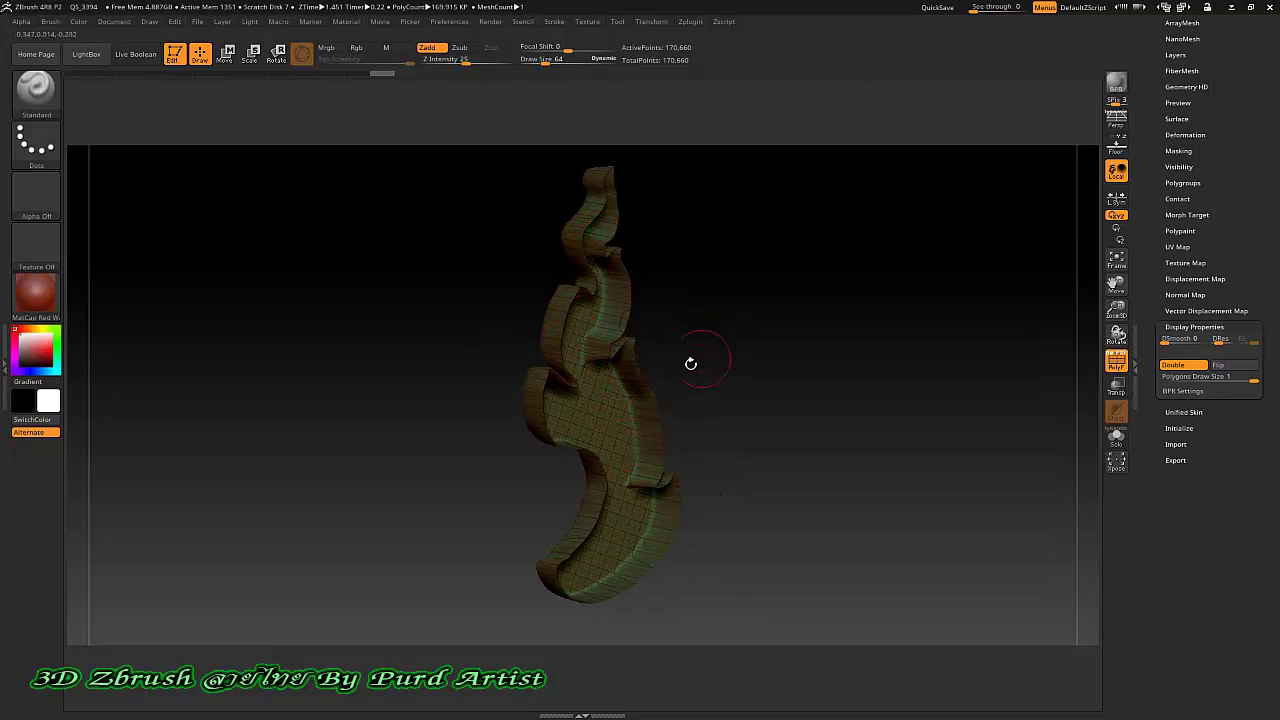
pyautogui.moveTo(733, 348); pyautogui.dragTo(648, 350)
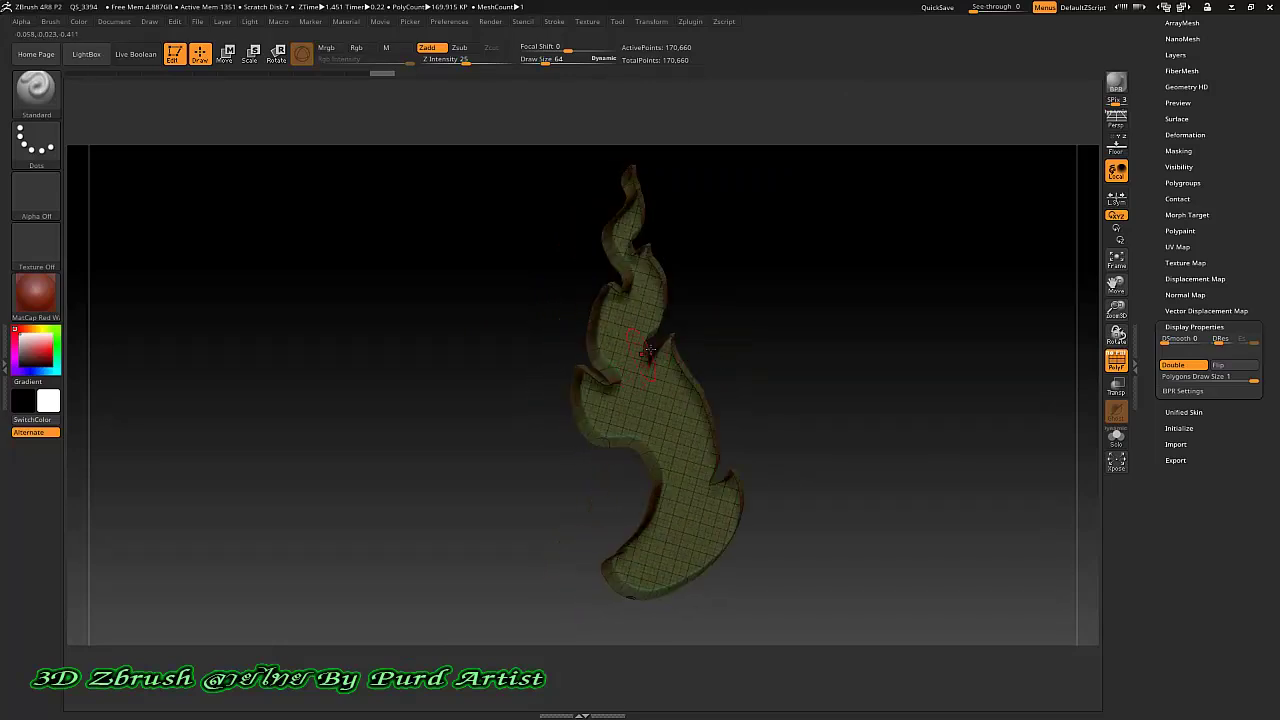
pyautogui.moveTo(1048, 250); pyautogui.dragTo(802, 392)
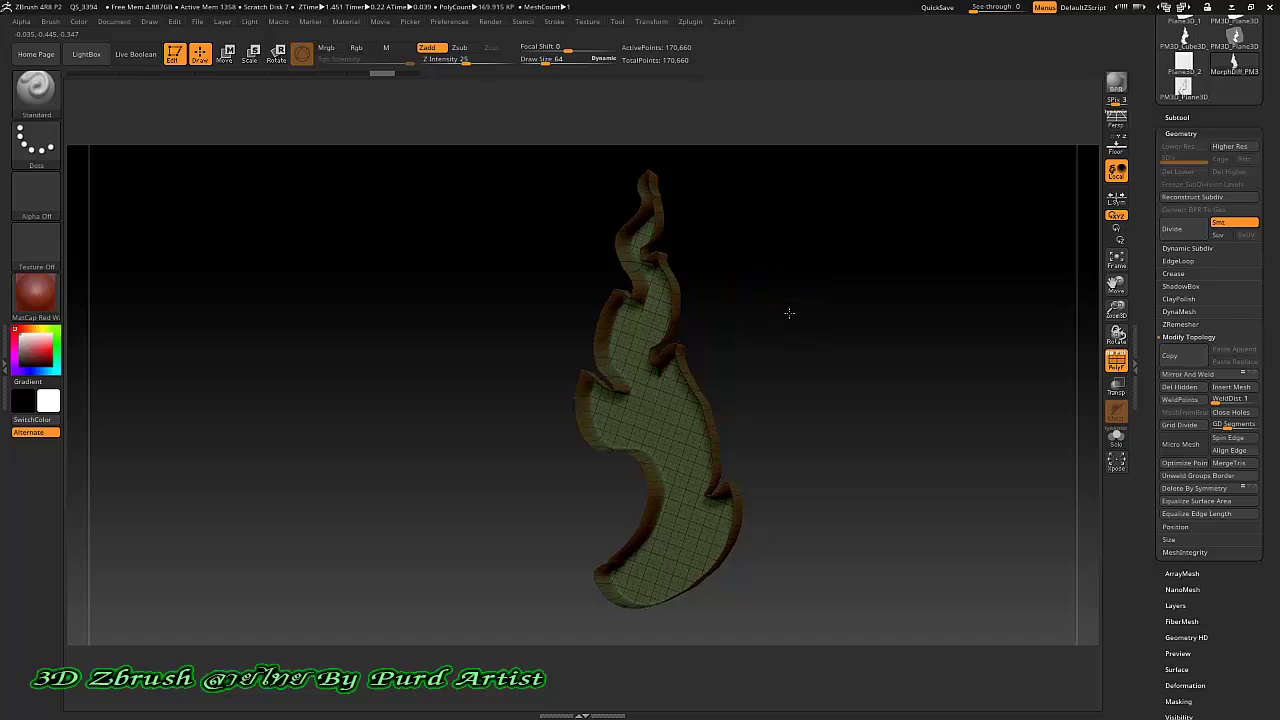
# - Tilt the flame toward a frontal view and expand DynaMesh, showing Resolution 128
pyautogui.moveTo(789, 313)
pyautogui.mouseDown()
pyautogui.moveTo(700, 306)
pyautogui.moveTo(794, 311)
pyautogui.moveTo(711, 314)
pyautogui.moveTo(700, 301)
pyautogui.mouseUp()
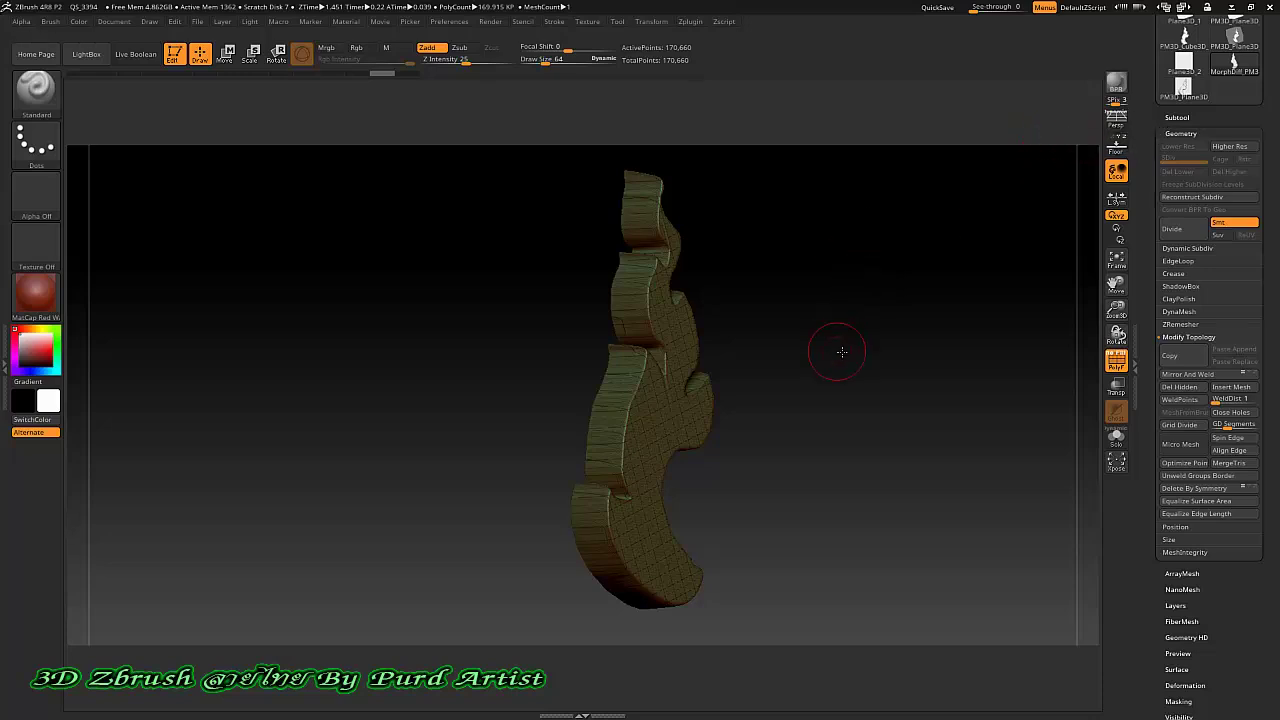
pyautogui.moveTo(834, 349)
pyautogui.mouseDown()
pyautogui.moveTo(908, 334)
pyautogui.moveTo(1049, 257)
pyautogui.mouseUp()
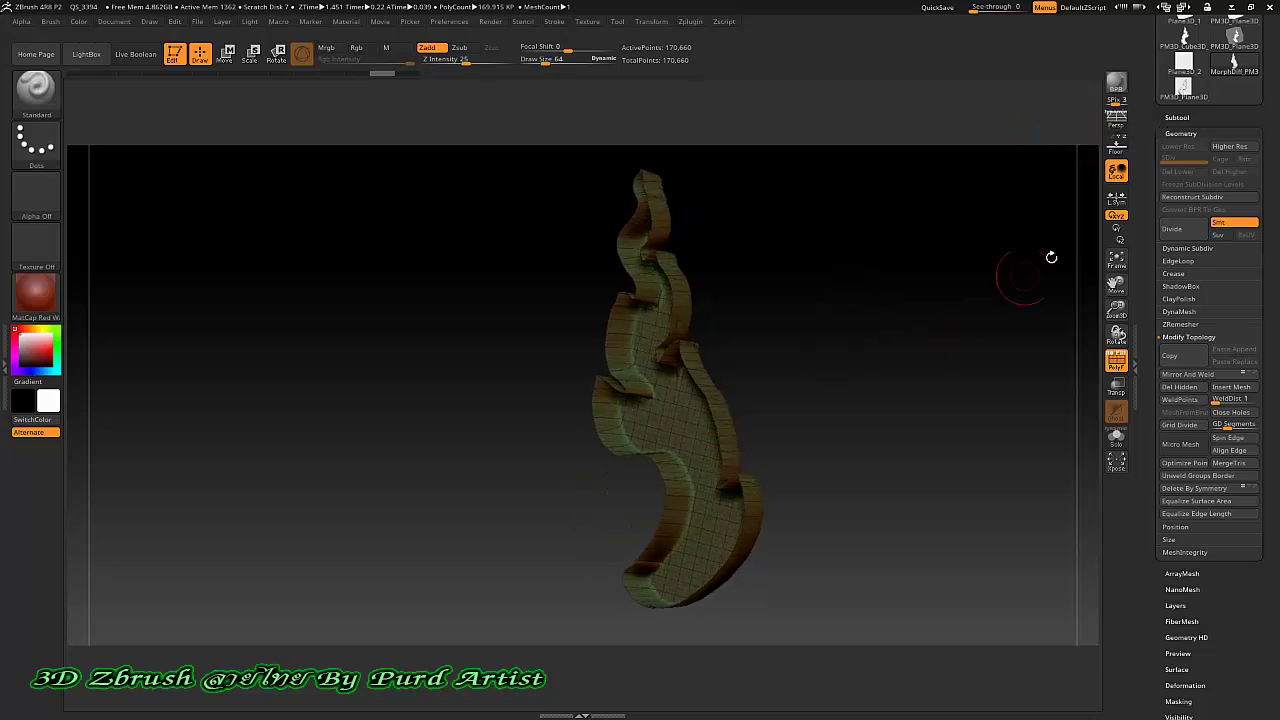
pyautogui.click(1179, 312)
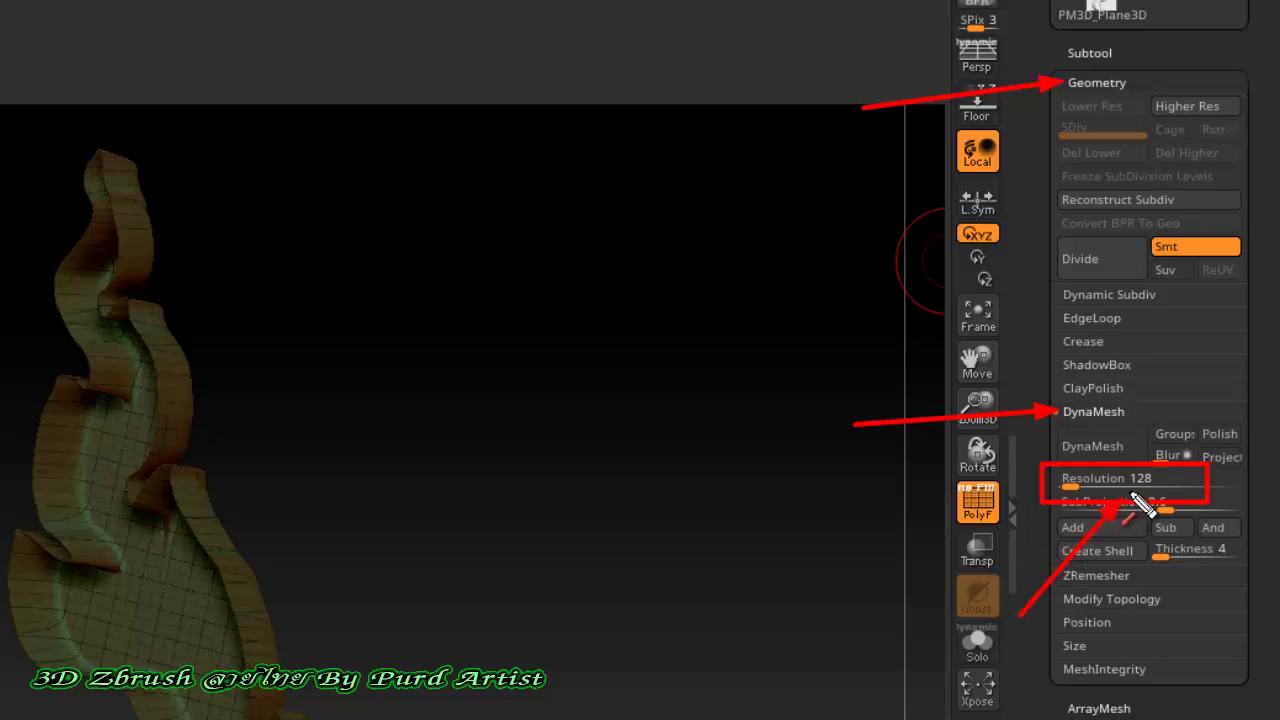
# - Set DynaMesh resolution to 500 and sculpt creases along the flame's inner curve and right side
pyautogui.click(1139, 477)
pyautogui.write('500')
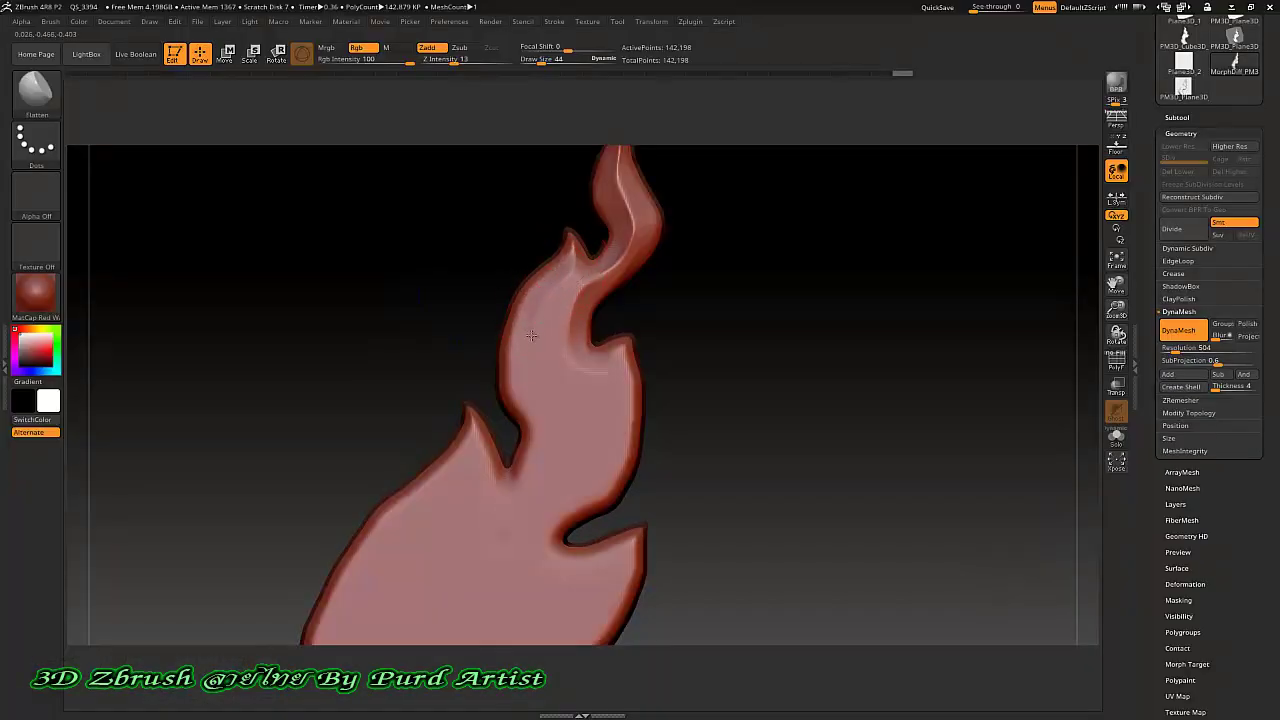
pyautogui.moveTo(520, 272); pyautogui.dragTo(526, 432)
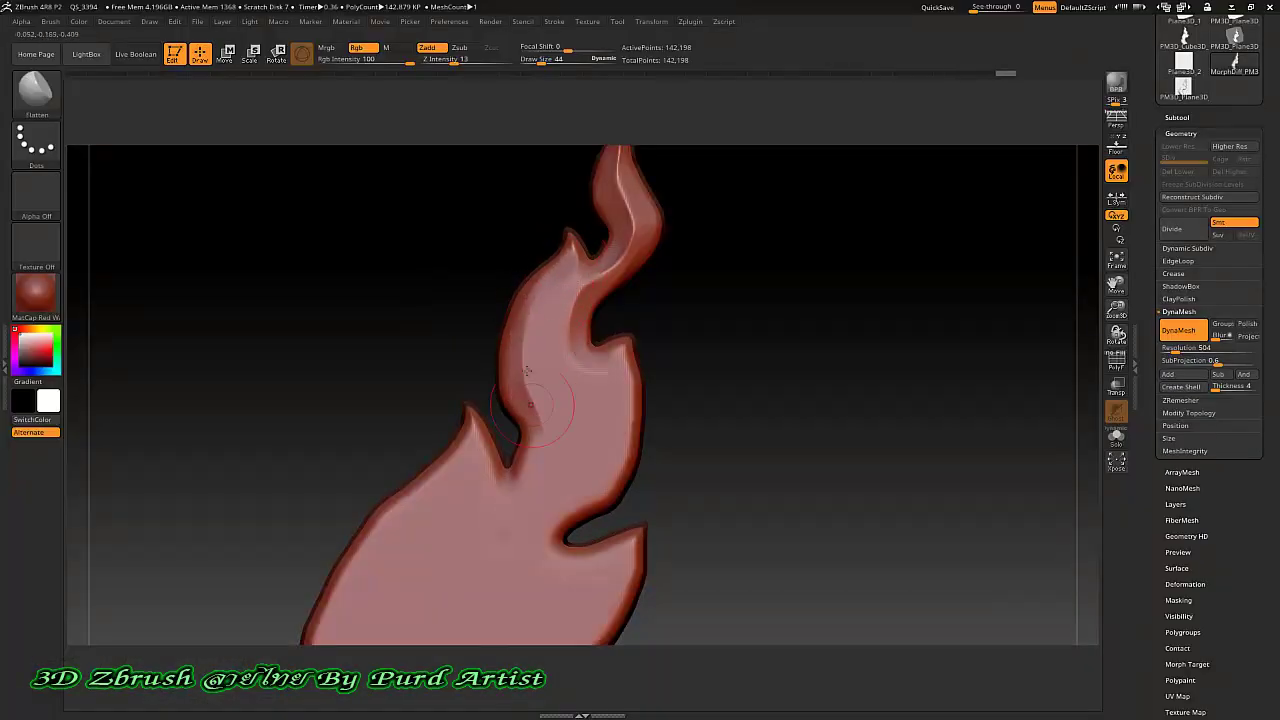
pyautogui.moveTo(523, 330); pyautogui.dragTo(532, 425)
pyautogui.moveTo(514, 286); pyautogui.dragTo(525, 388)
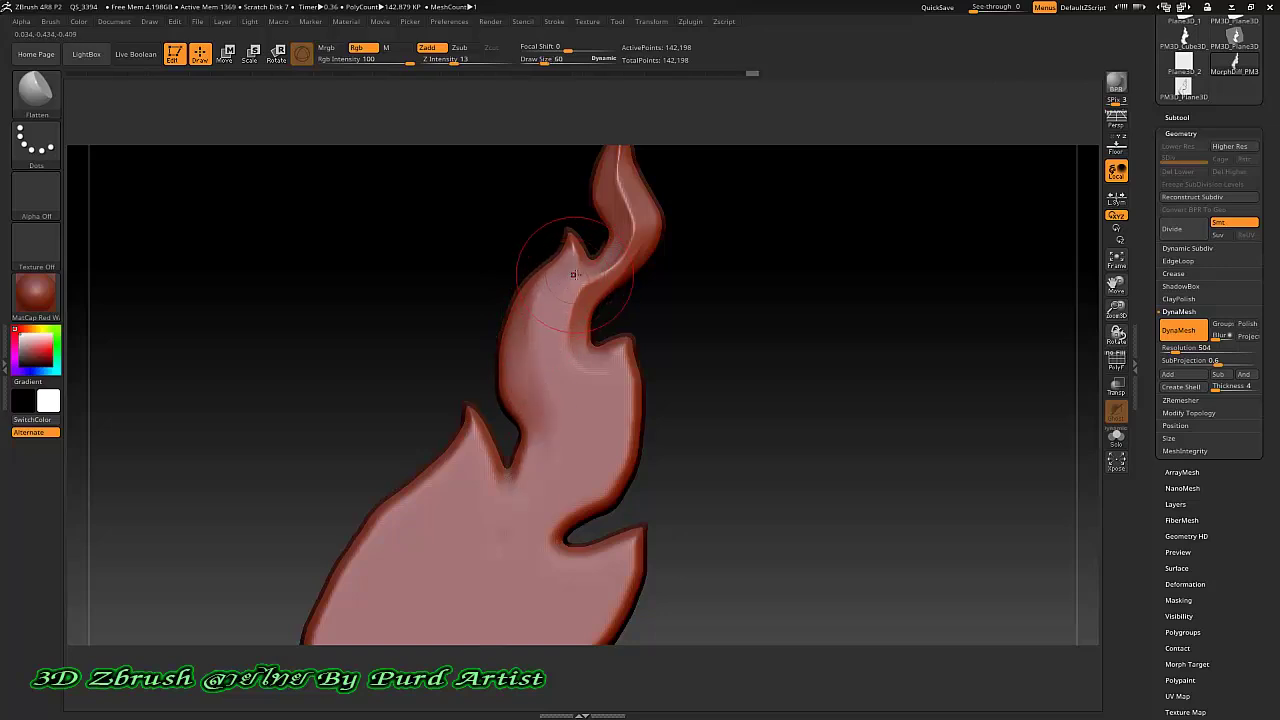
pyautogui.moveTo(516, 257); pyautogui.dragTo(508, 483)
pyautogui.moveTo(628, 300)
pyautogui.mouseDown()
pyautogui.moveTo(634, 346)
pyautogui.moveTo(604, 476)
pyautogui.mouseUp()
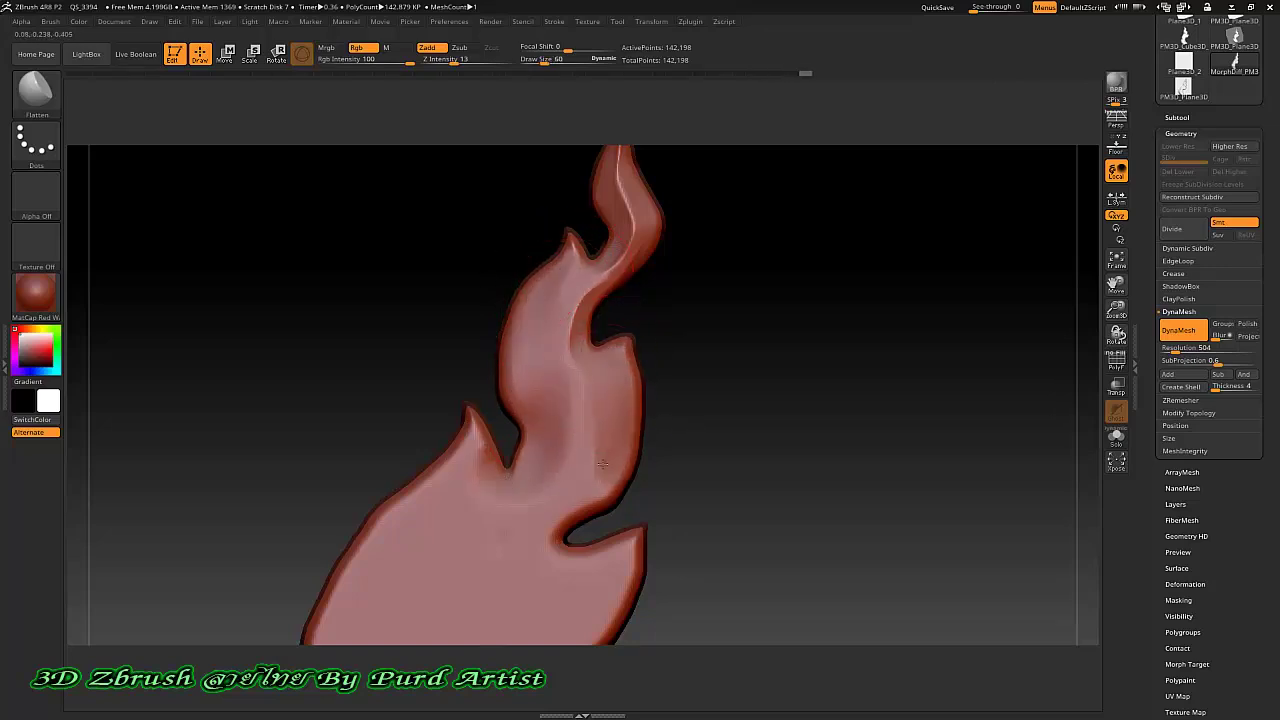
pyautogui.moveTo(620, 350)
pyautogui.mouseDown()
pyautogui.moveTo(592, 508)
pyautogui.moveTo(595, 480)
pyautogui.mouseUp()
pyautogui.moveTo(478, 368)
pyautogui.mouseDown()
pyautogui.moveTo(389, 391)
pyautogui.moveTo(428, 329)
pyautogui.mouseUp()
pyautogui.moveTo(560, 350)
pyautogui.mouseDown()
pyautogui.moveTo(538, 412)
pyautogui.moveTo(560, 466)
pyautogui.mouseUp()
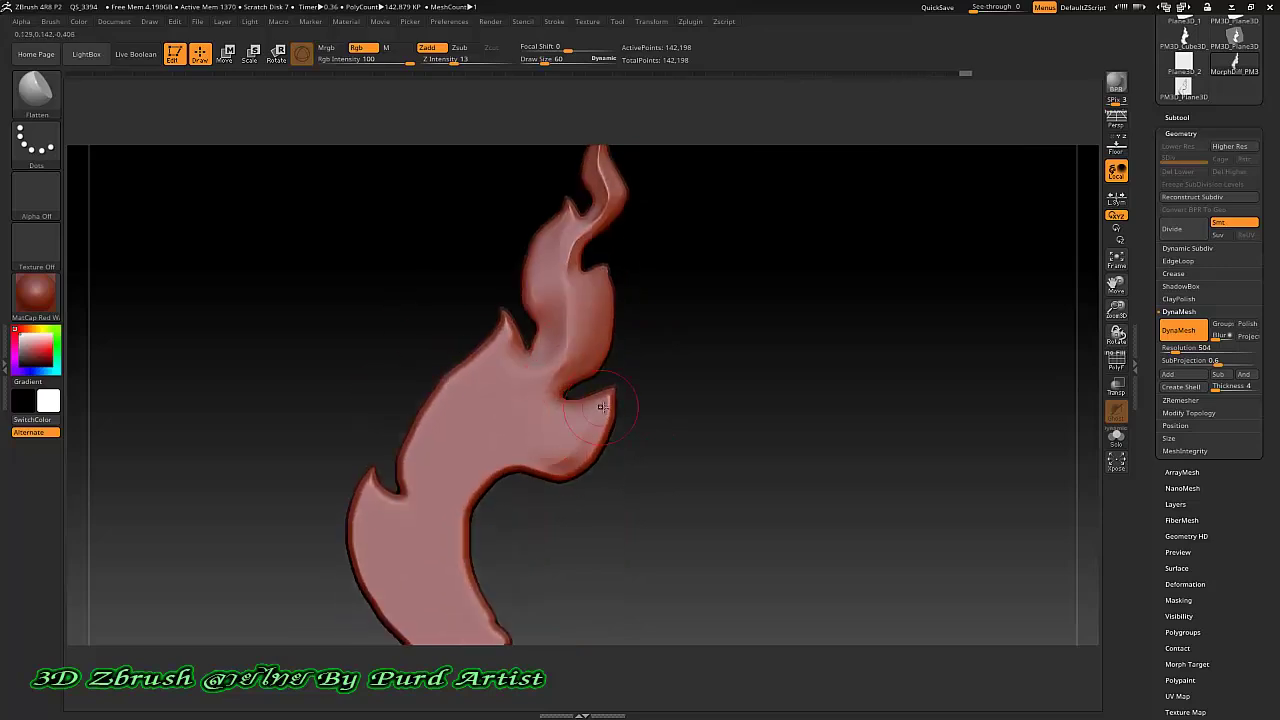
pyautogui.moveTo(604, 404); pyautogui.dragTo(561, 446)
# - Undo the last strokes, then smooth the notch and the flame's left and right edges
pyautogui.hotkey('ctrl', 'z')
pyautogui.hotkey('ctrl', 'z')
pyautogui.hotkey('ctrl', 'z')
pyautogui.hotkey('ctrl', 'z')
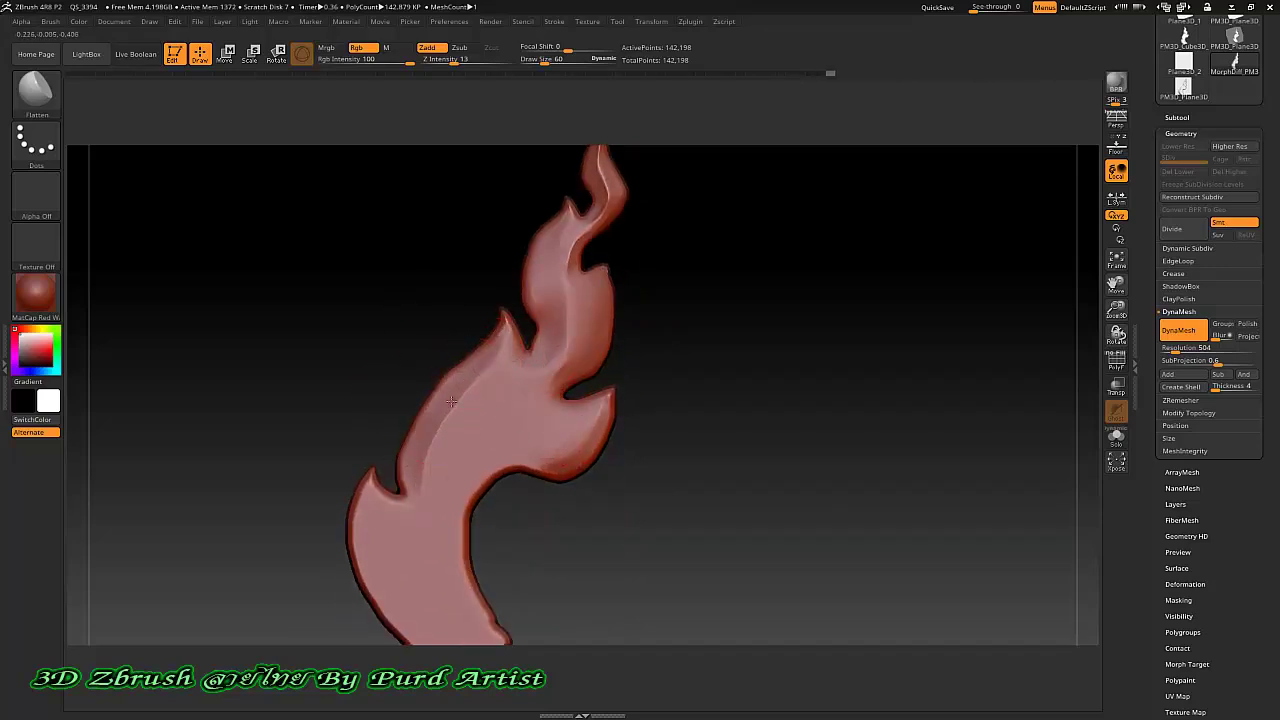
pyautogui.hotkey('ctrl', 'shift', 'z')
pyautogui.moveTo(414, 284)
pyautogui.mouseDown()
pyautogui.moveTo(451, 329)
pyautogui.moveTo(531, 309)
pyautogui.moveTo(528, 271)
pyautogui.mouseUp()
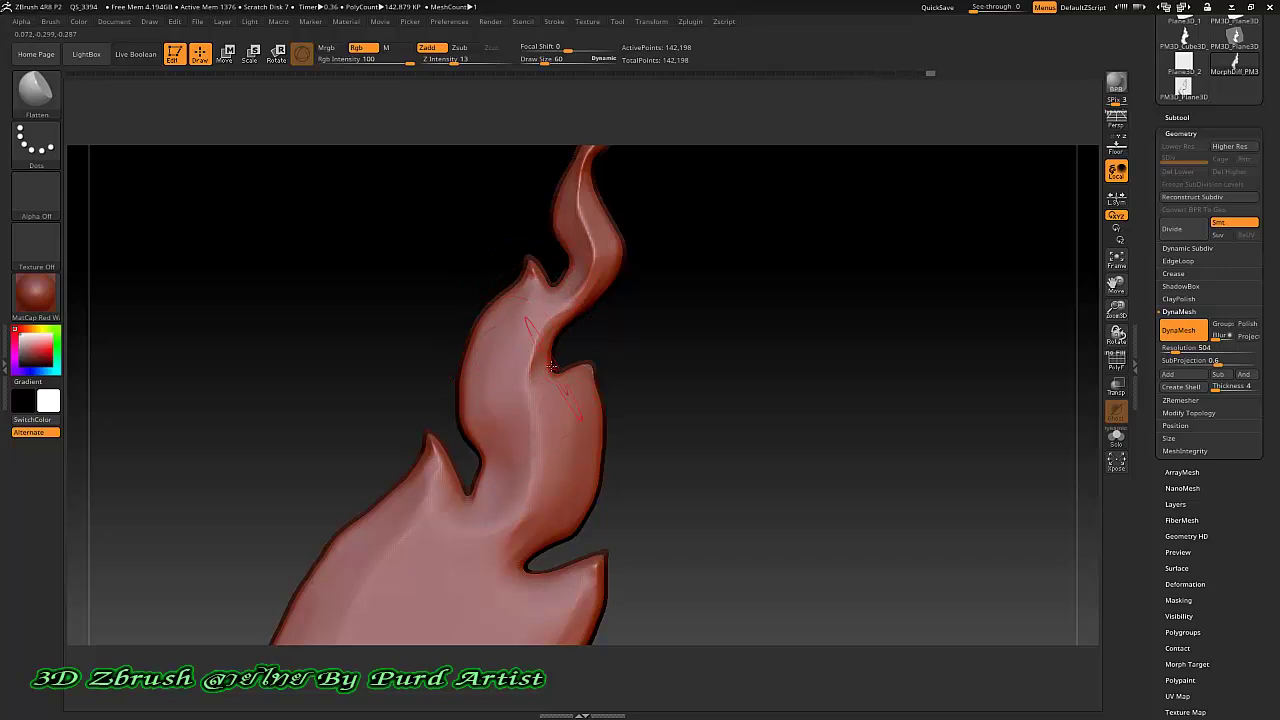
pyautogui.moveTo(551, 367); pyautogui.dragTo(567, 305)
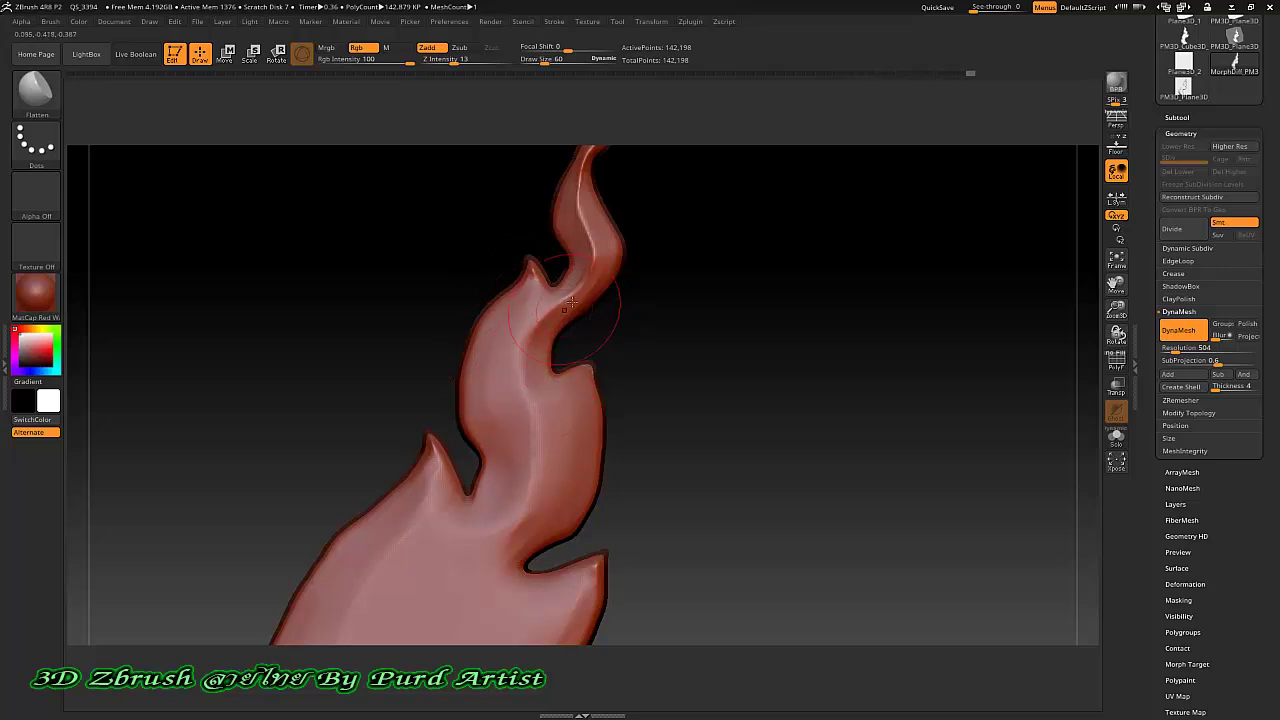
pyautogui.moveTo(563, 455); pyautogui.dragTo(590, 372)
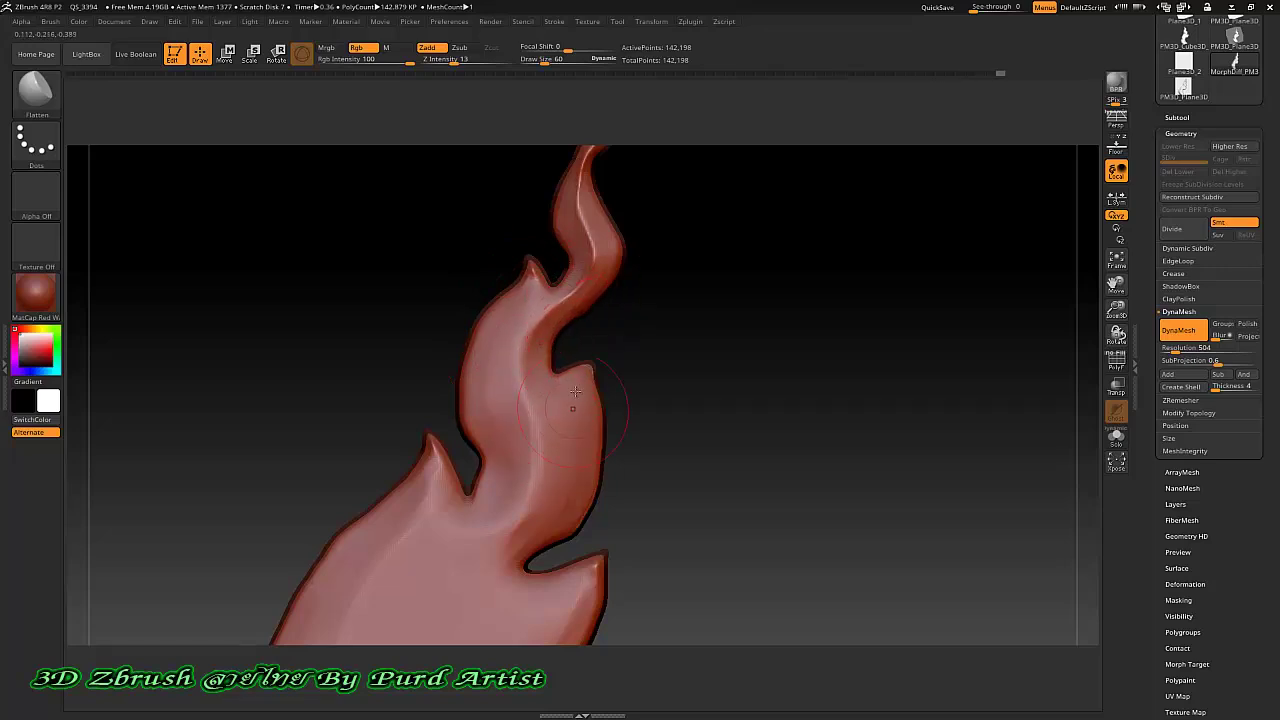
pyautogui.keyDown('shift'); pyautogui.moveTo(472, 345); pyautogui.dragTo(482, 455); pyautogui.keyUp('shift')
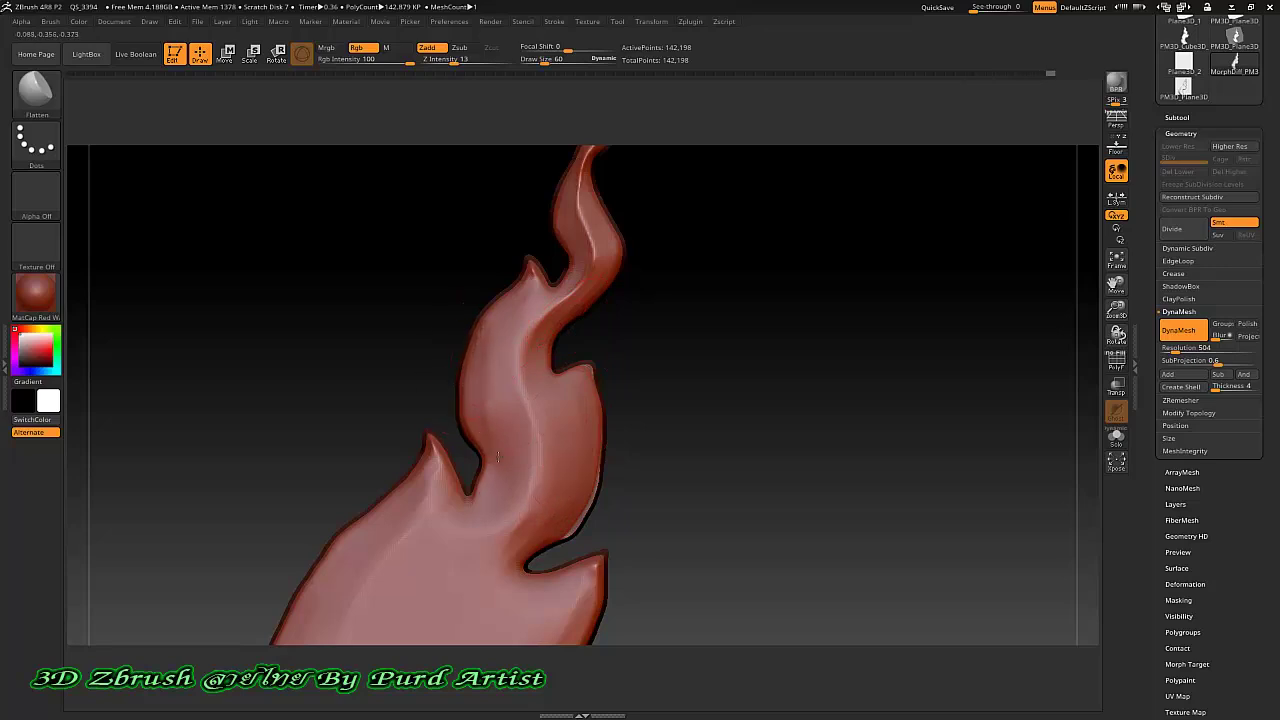
pyautogui.keyDown('shift'); pyautogui.moveTo(487, 513); pyautogui.dragTo(549, 459); pyautogui.keyUp('shift')
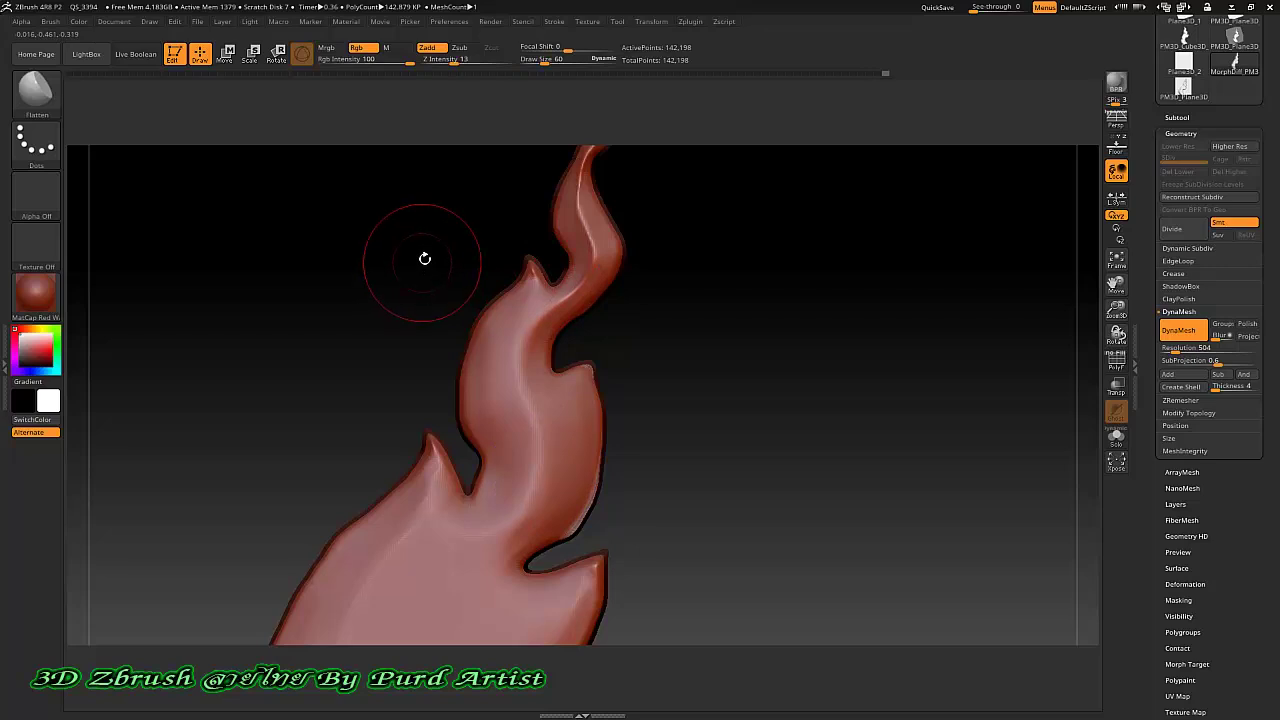
# - Flatten the flame's upper, left and inner right contours into bevels
pyautogui.moveTo(423, 257); pyautogui.dragTo(503, 326)
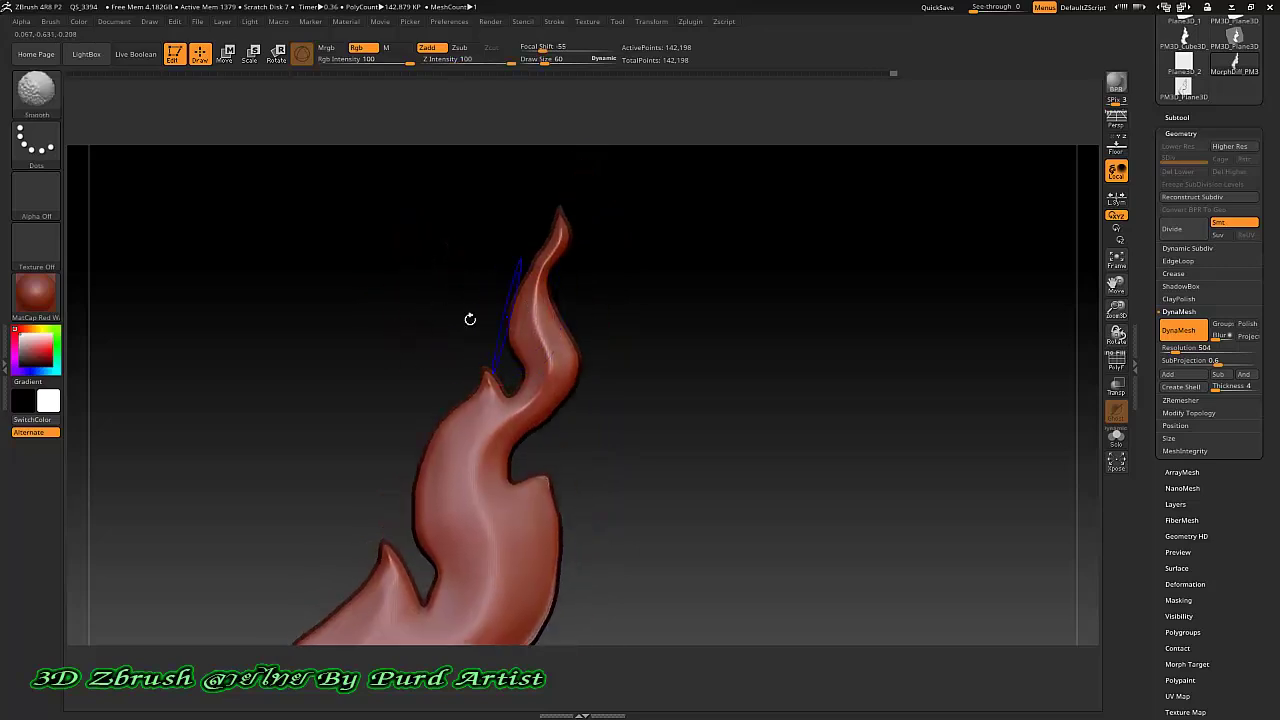
pyautogui.moveTo(360, 400)
pyautogui.mouseDown()
pyautogui.moveTo(349, 343)
pyautogui.moveTo(366, 351)
pyautogui.moveTo(338, 356)
pyautogui.moveTo(380, 340)
pyautogui.mouseUp()
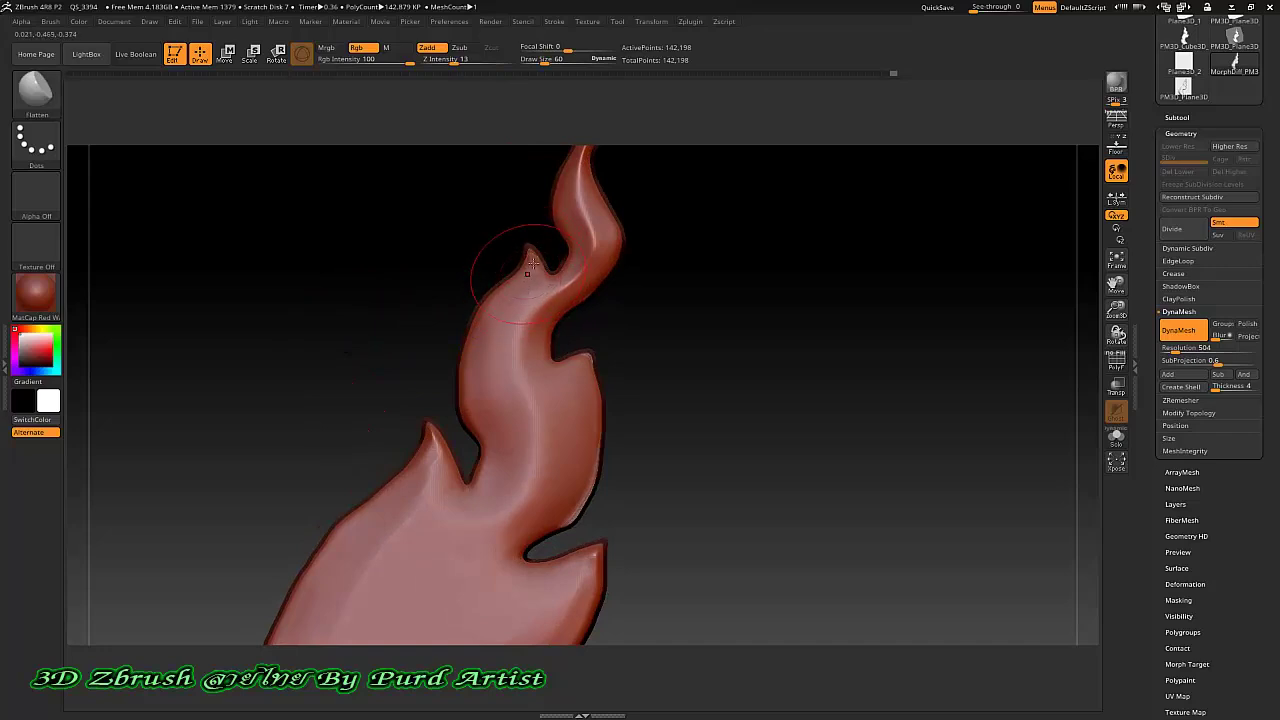
pyautogui.moveTo(532, 262); pyautogui.dragTo(484, 391)
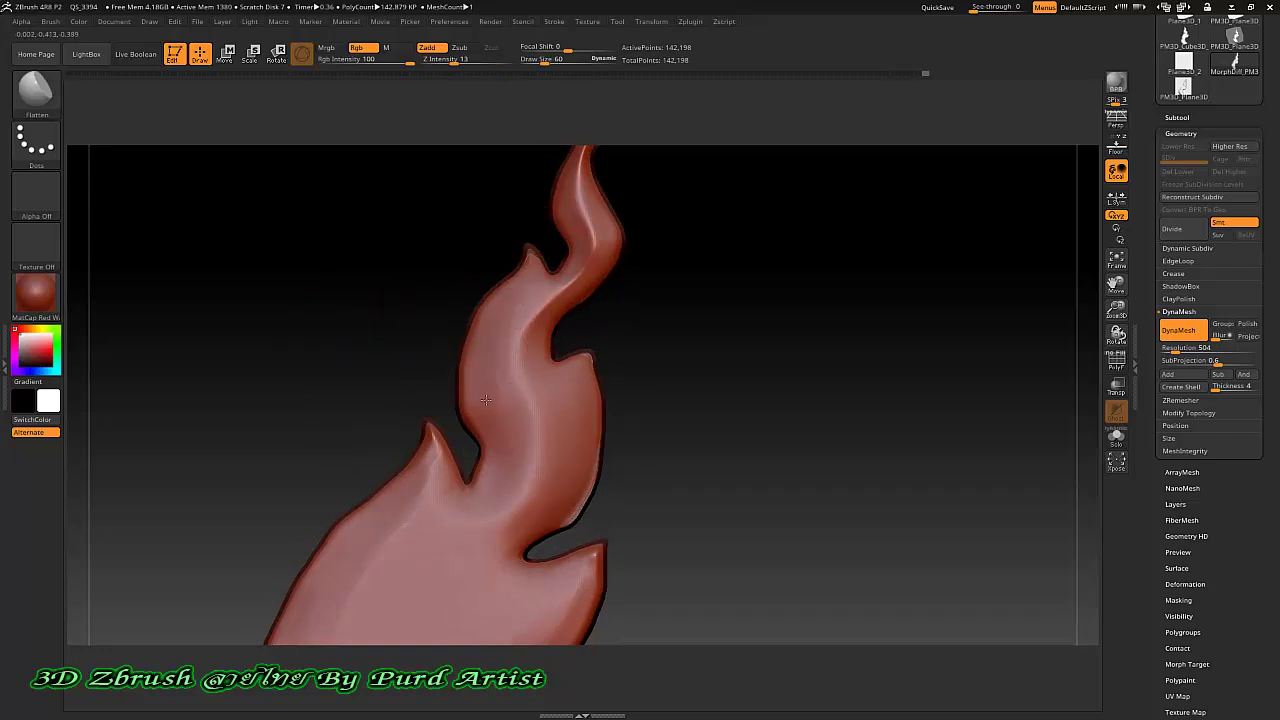
pyautogui.moveTo(520, 255)
pyautogui.mouseDown()
pyautogui.moveTo(470, 400)
pyautogui.moveTo(489, 416)
pyautogui.mouseUp()
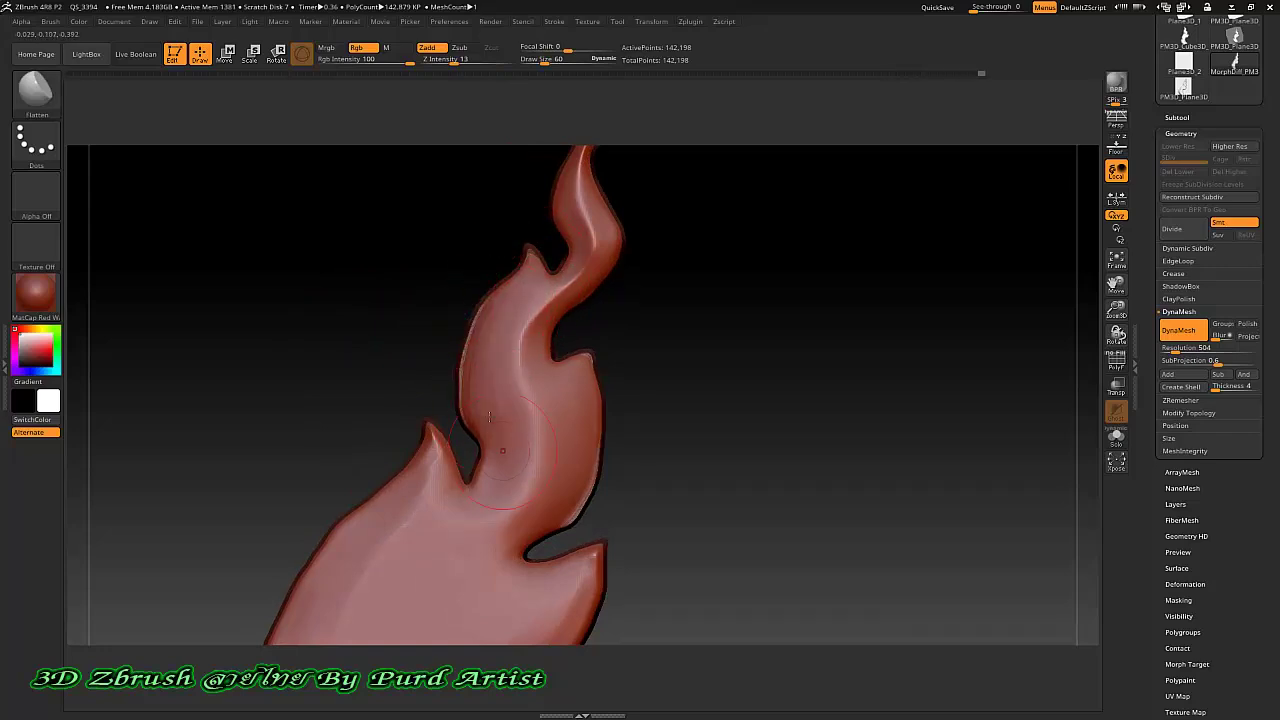
pyautogui.moveTo(520, 480); pyautogui.dragTo(600, 360)
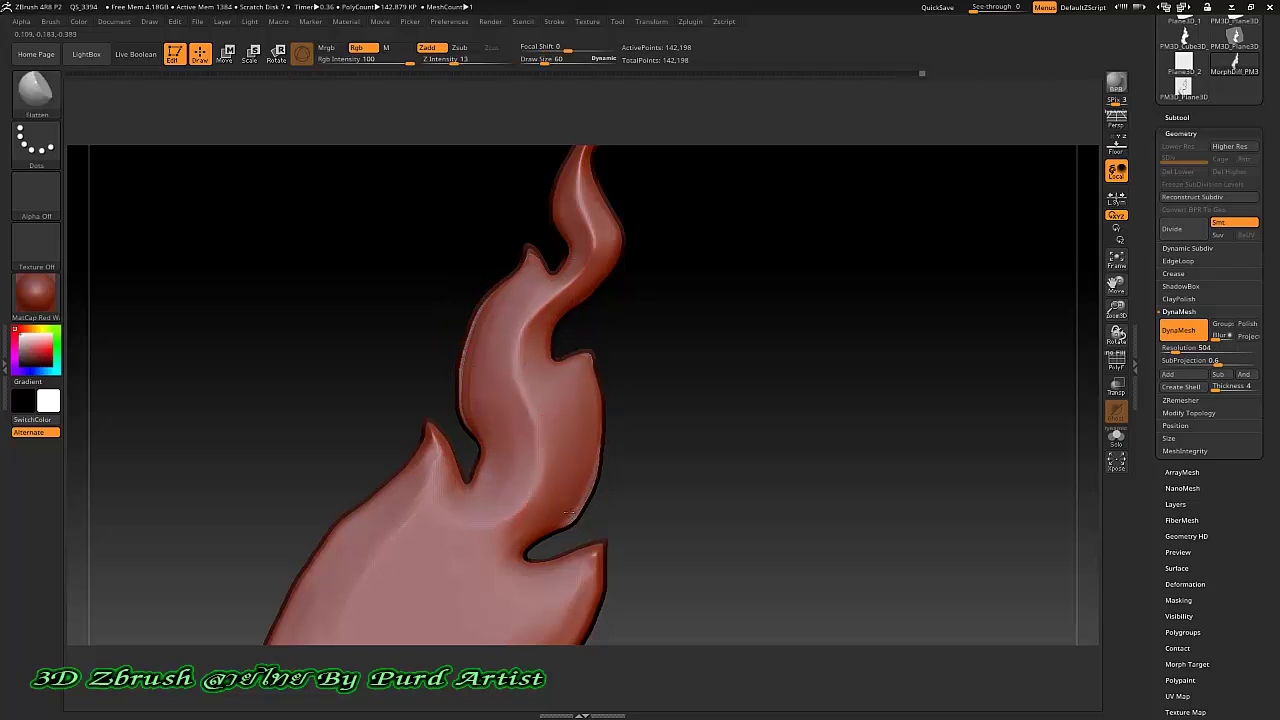
# - Flatten the flame's lower-right edge, turning the model to show its side thickness
pyautogui.scroll(-3, 363, 408)
pyautogui.moveTo(408, 452)
pyautogui.mouseDown()
pyautogui.moveTo(430, 285)
pyautogui.moveTo(403, 289)
pyautogui.mouseUp()
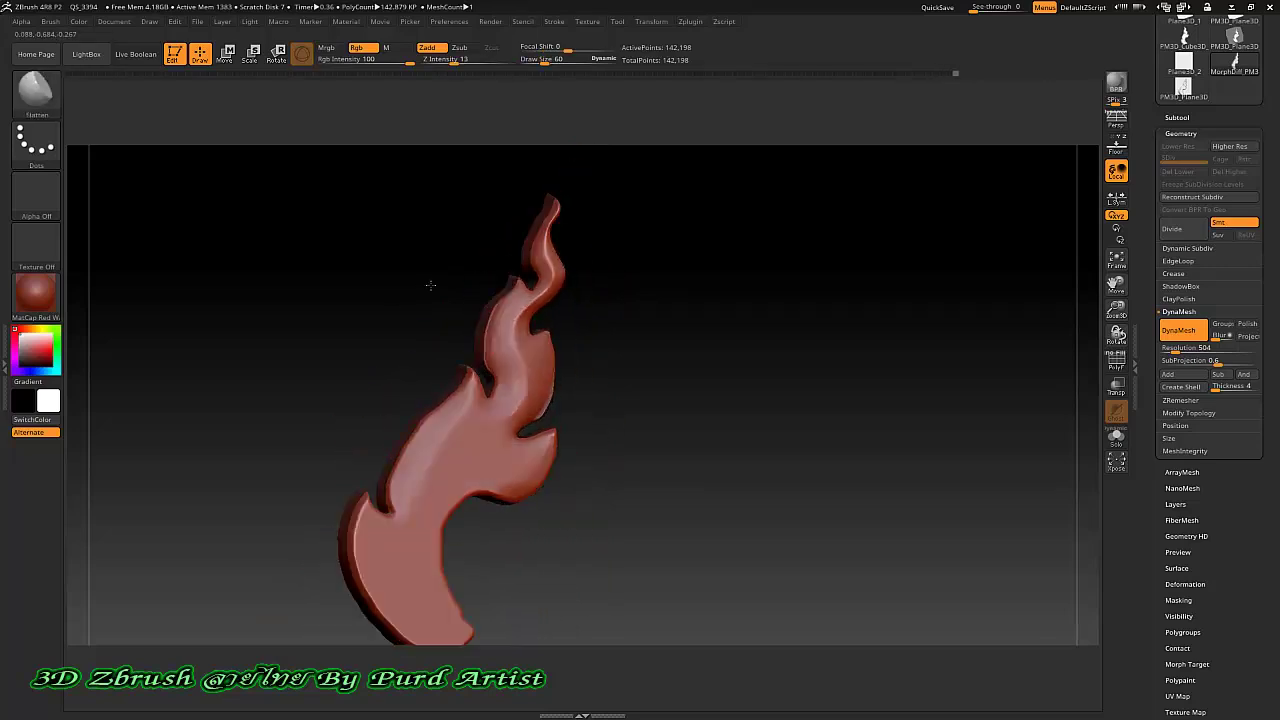
pyautogui.scroll(5, 371, 294)
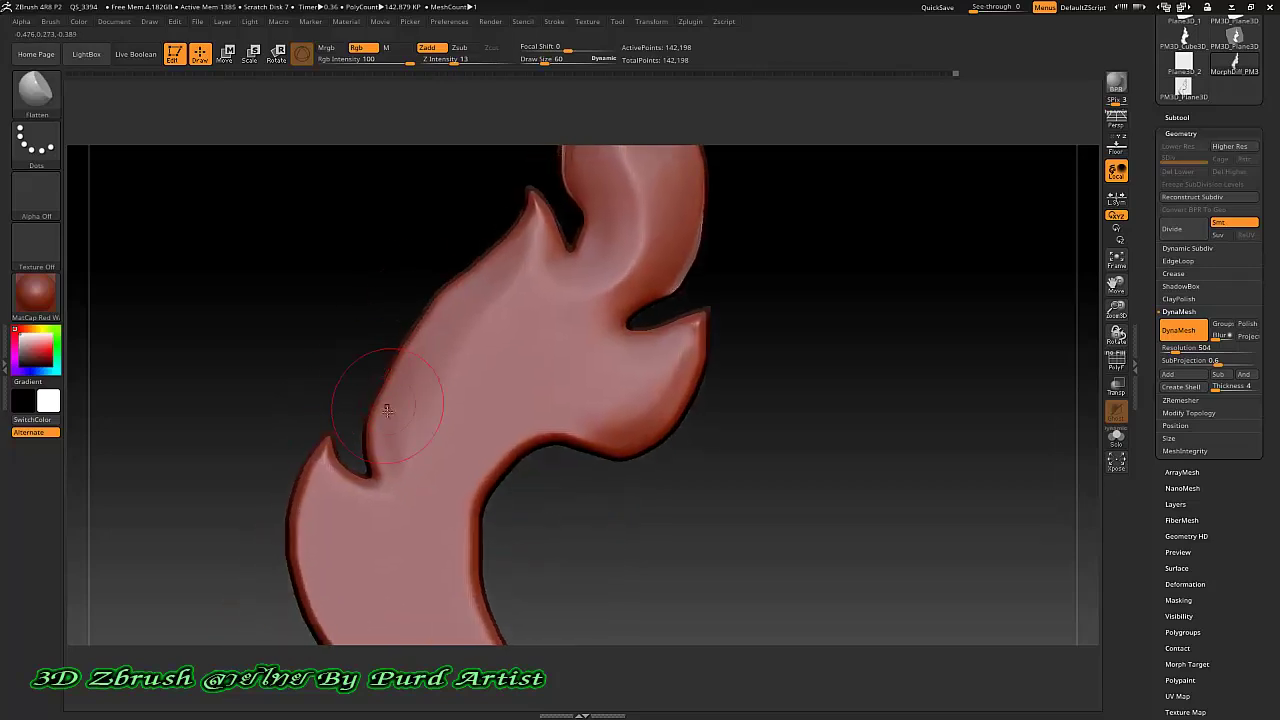
pyautogui.moveTo(702, 308); pyautogui.dragTo(560, 440)
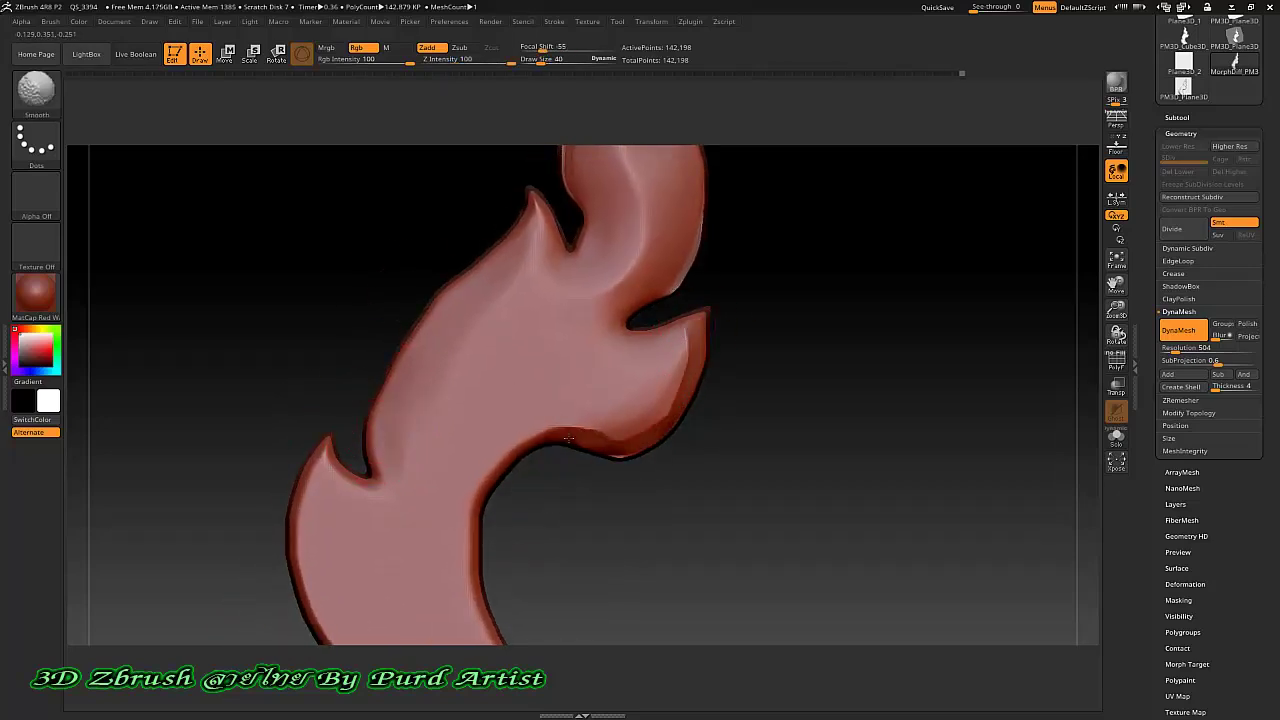
pyautogui.keyDown('alt'); pyautogui.moveTo(297, 411); pyautogui.dragTo(285, 457); pyautogui.keyUp('alt')
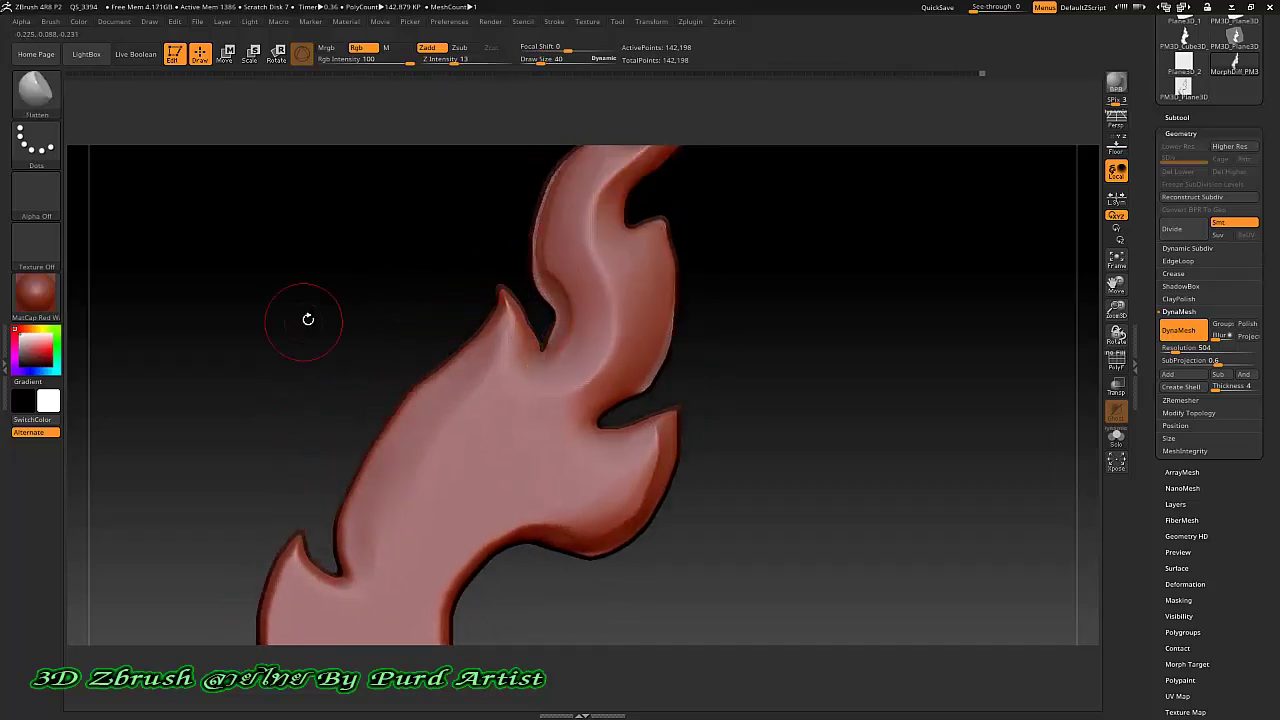
pyautogui.moveTo(306, 317)
pyautogui.mouseDown()
pyautogui.moveTo(316, 328)
pyautogui.moveTo(491, 286)
pyautogui.moveTo(431, 424)
pyautogui.mouseUp()
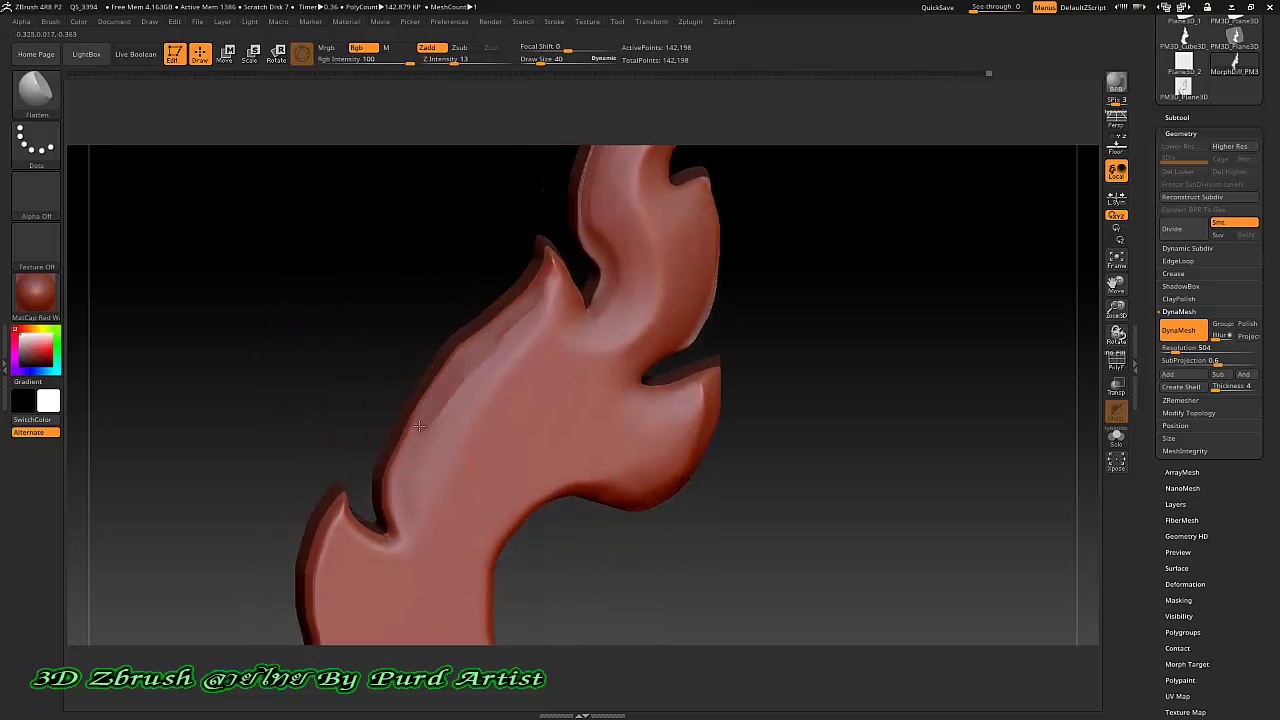
pyautogui.moveTo(297, 423)
pyautogui.mouseDown()
pyautogui.moveTo(388, 402)
pyautogui.moveTo(311, 310)
pyautogui.moveTo(480, 420)
pyautogui.moveTo(661, 455)
pyautogui.moveTo(474, 237)
pyautogui.mouseUp()
# - Reselect the Flatten brush (B, F, L), then flatten and smooth the inner curve's edge
pyautogui.press('b')
pyautogui.press('f')
pyautogui.press('l')
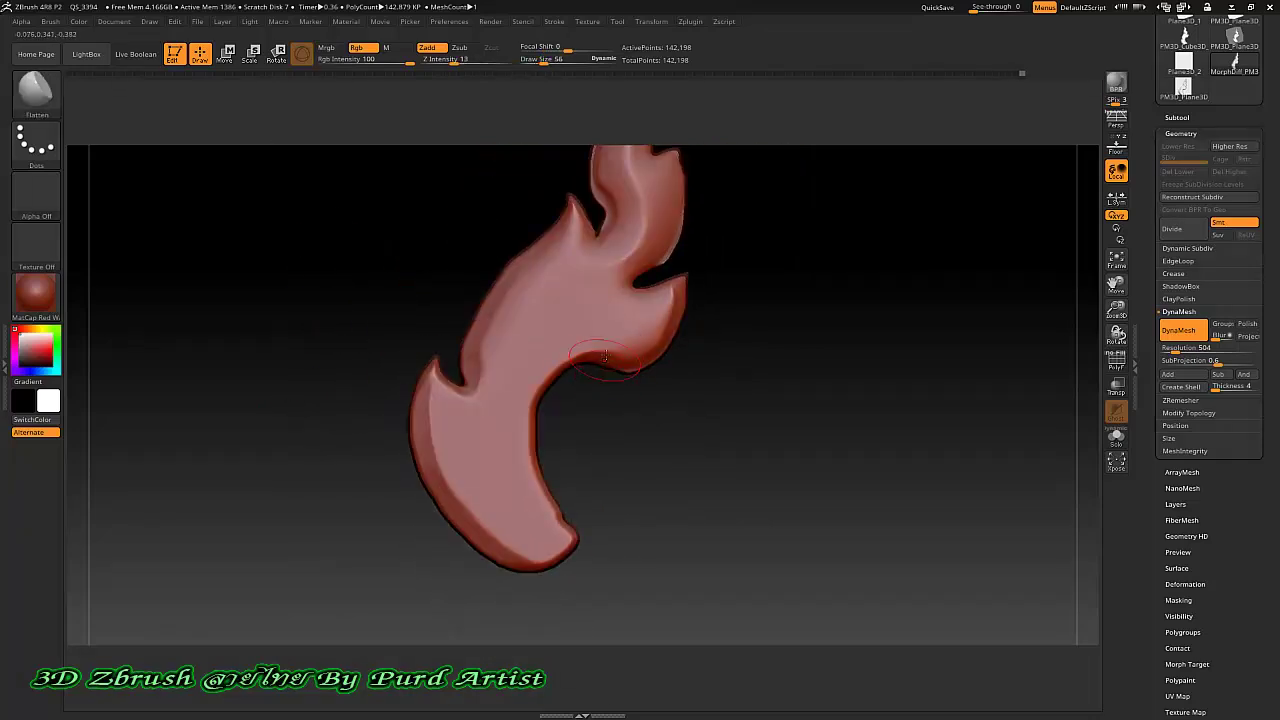
pyautogui.moveTo(610, 362); pyautogui.dragTo(540, 505)
pyautogui.moveTo(549, 377)
pyautogui.keyDown('shift'); pyautogui.mouseDown()
pyautogui.moveTo(525, 520)
pyautogui.moveTo(615, 350)
pyautogui.moveTo(519, 404)
pyautogui.mouseUp(); pyautogui.keyUp('shift')
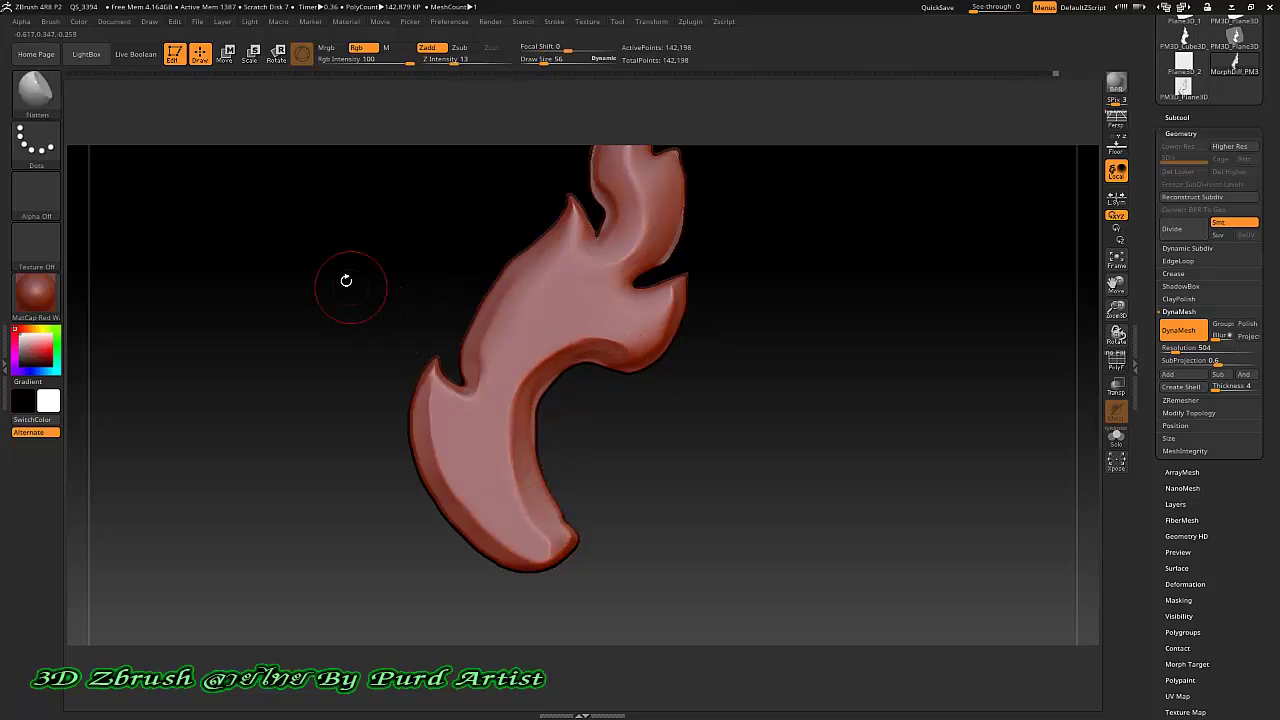
pyautogui.moveTo(346, 286); pyautogui.dragTo(342, 436)
pyautogui.moveTo(323, 360)
pyautogui.mouseDown()
pyautogui.moveTo(340, 411)
pyautogui.moveTo(349, 317)
pyautogui.moveTo(386, 349)
pyautogui.moveTo(357, 346)
pyautogui.mouseUp()
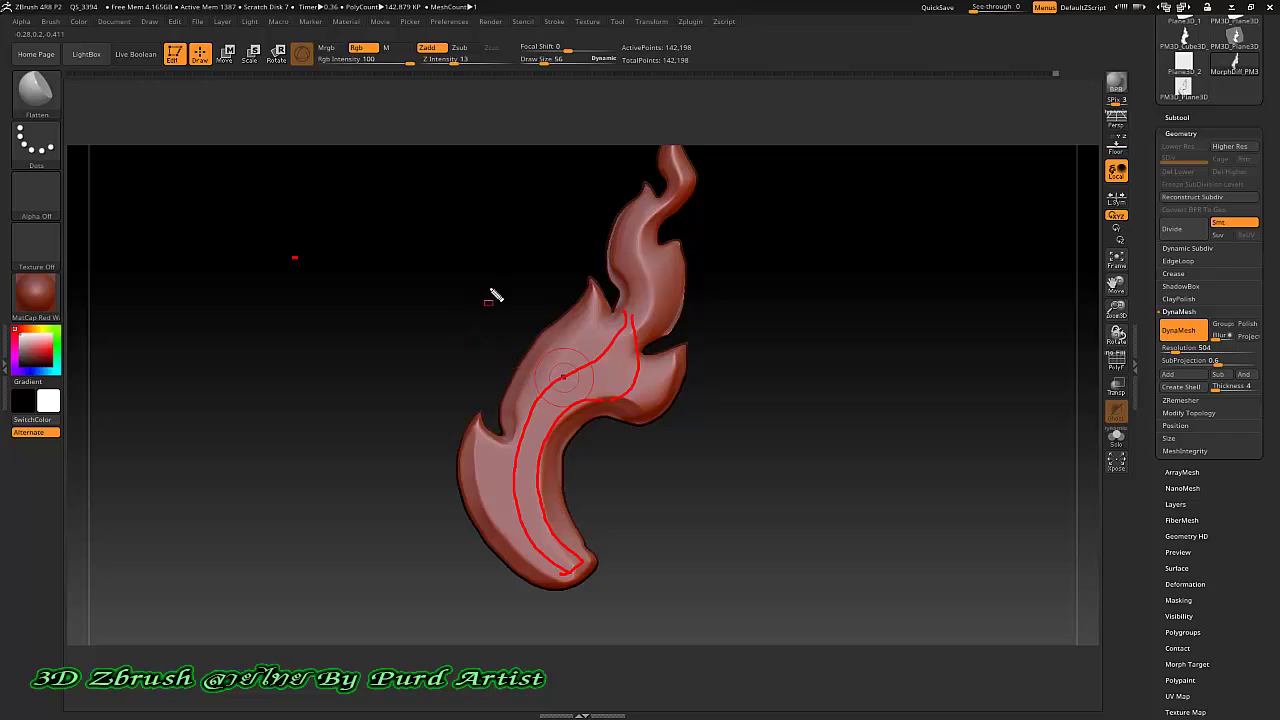
# - Enter Move mode, return to Draw with the Flatten brush, and smooth the central ridge
pyautogui.press('w')
pyautogui.moveTo(500, 305); pyautogui.dragTo(391, 312)
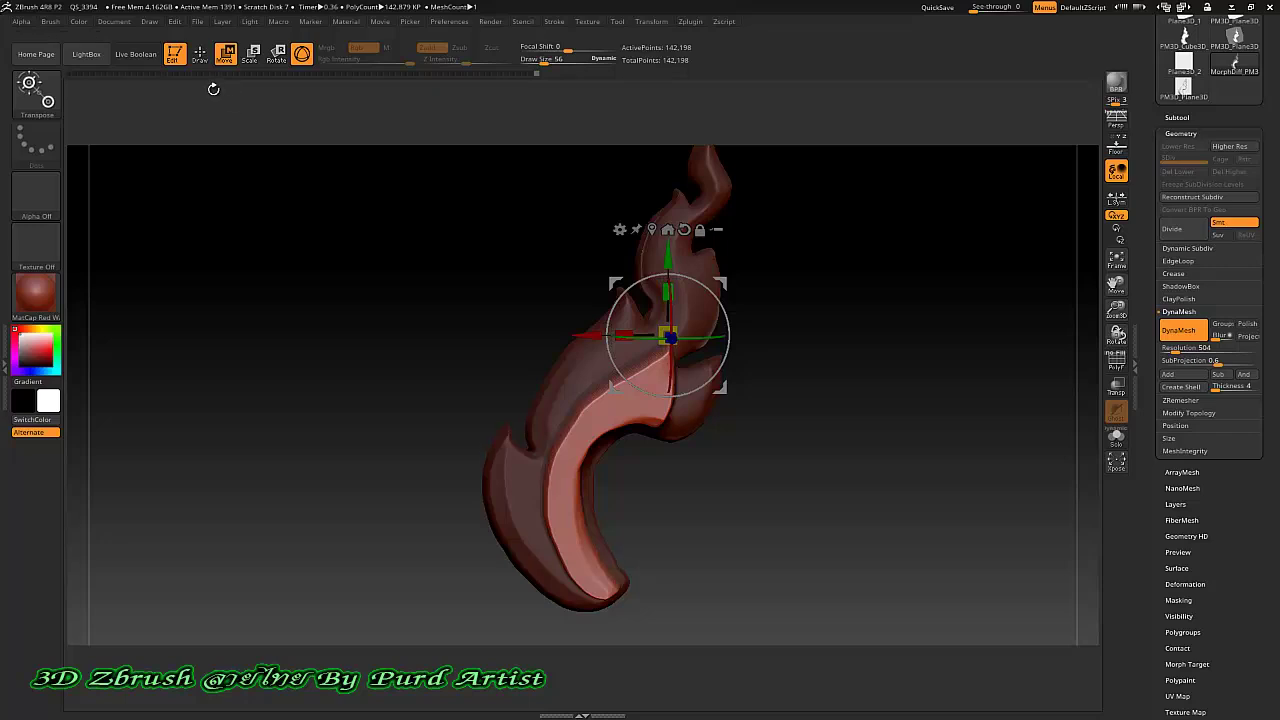
pyautogui.click(200, 54)
pyautogui.moveTo(480, 300)
pyautogui.keyDown('alt'); pyautogui.mouseDown()
pyautogui.moveTo(531, 337)
pyautogui.moveTo(511, 320)
pyautogui.moveTo(423, 357)
pyautogui.moveTo(397, 329)
pyautogui.mouseUp(); pyautogui.keyUp('alt')
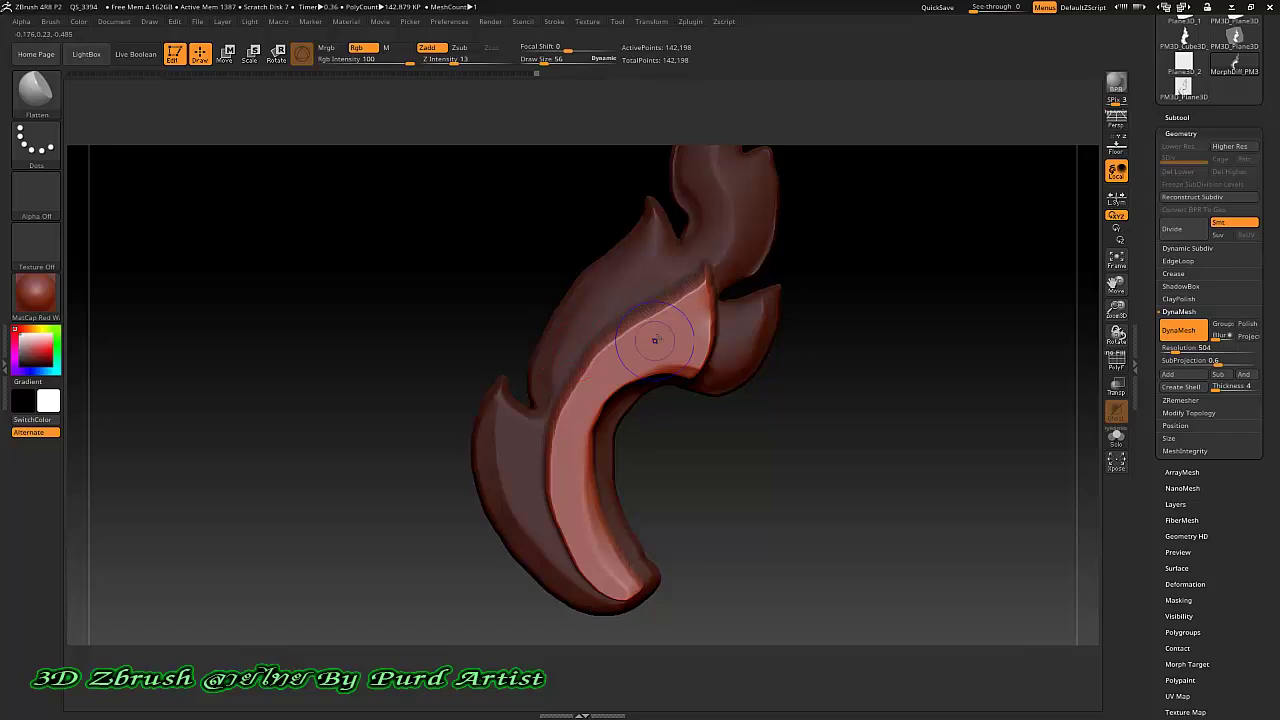
pyautogui.keyDown('shift'); pyautogui.moveTo(654, 340); pyautogui.dragTo(685, 310); pyautogui.keyUp('shift')
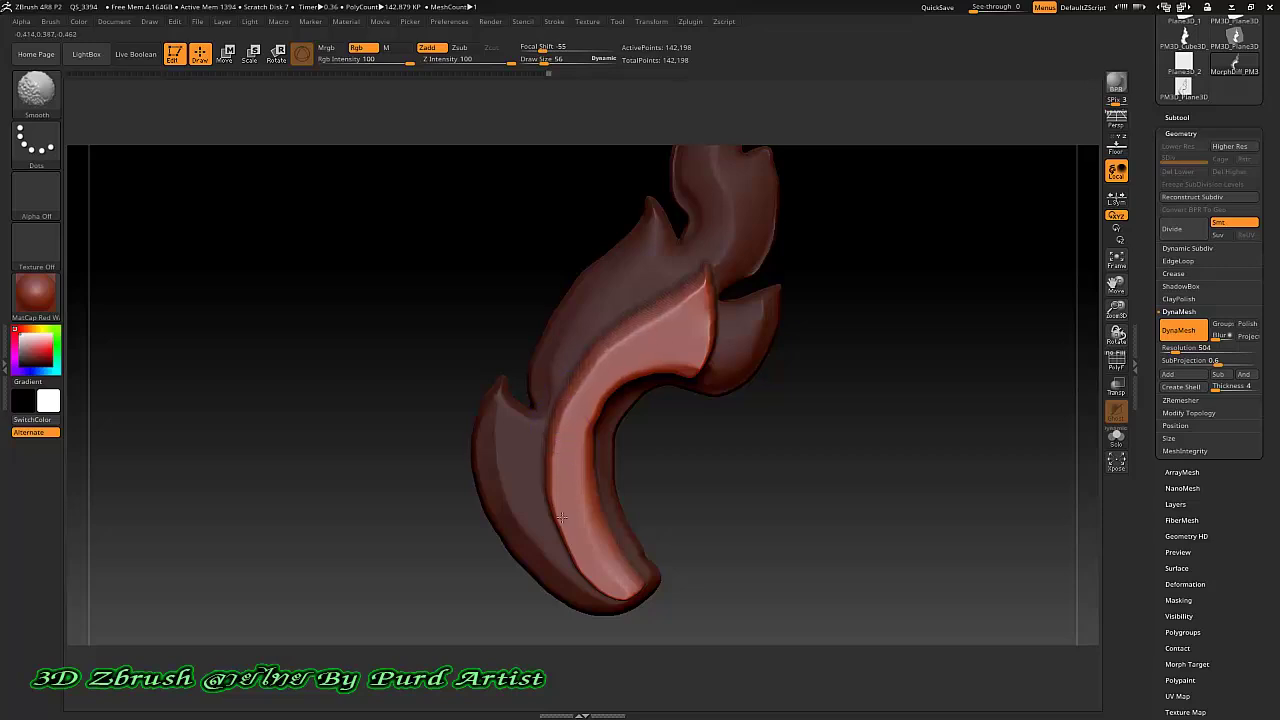
# - Check the side view and flatten the surface beside the central ridge before smoothing
pyautogui.moveTo(366, 366)
pyautogui.mouseDown()
pyautogui.moveTo(441, 383)
pyautogui.moveTo(363, 374)
pyautogui.moveTo(374, 374)
pyautogui.mouseUp()
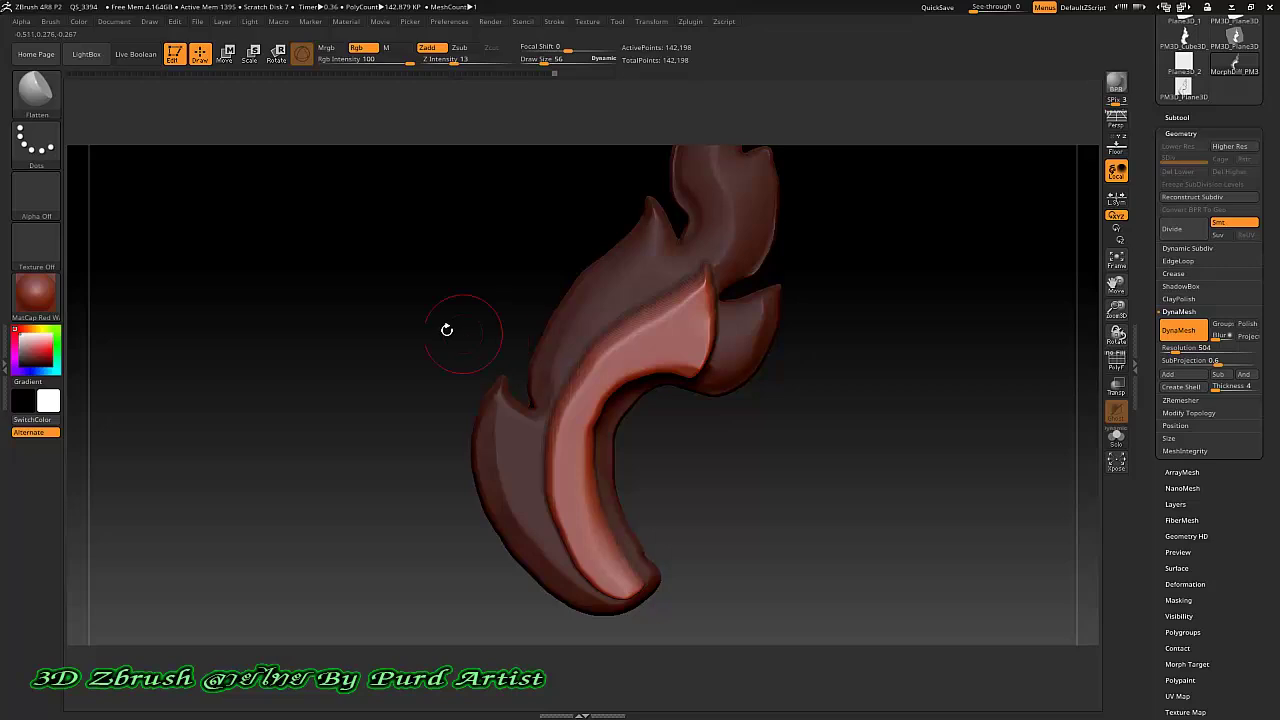
pyautogui.moveTo(447, 329)
pyautogui.mouseDown()
pyautogui.moveTo(406, 329)
pyautogui.moveTo(445, 335)
pyautogui.mouseUp()
pyautogui.moveTo(636, 375)
pyautogui.mouseDown()
pyautogui.moveTo(608, 383)
pyautogui.moveTo(580, 477)
pyautogui.mouseUp()
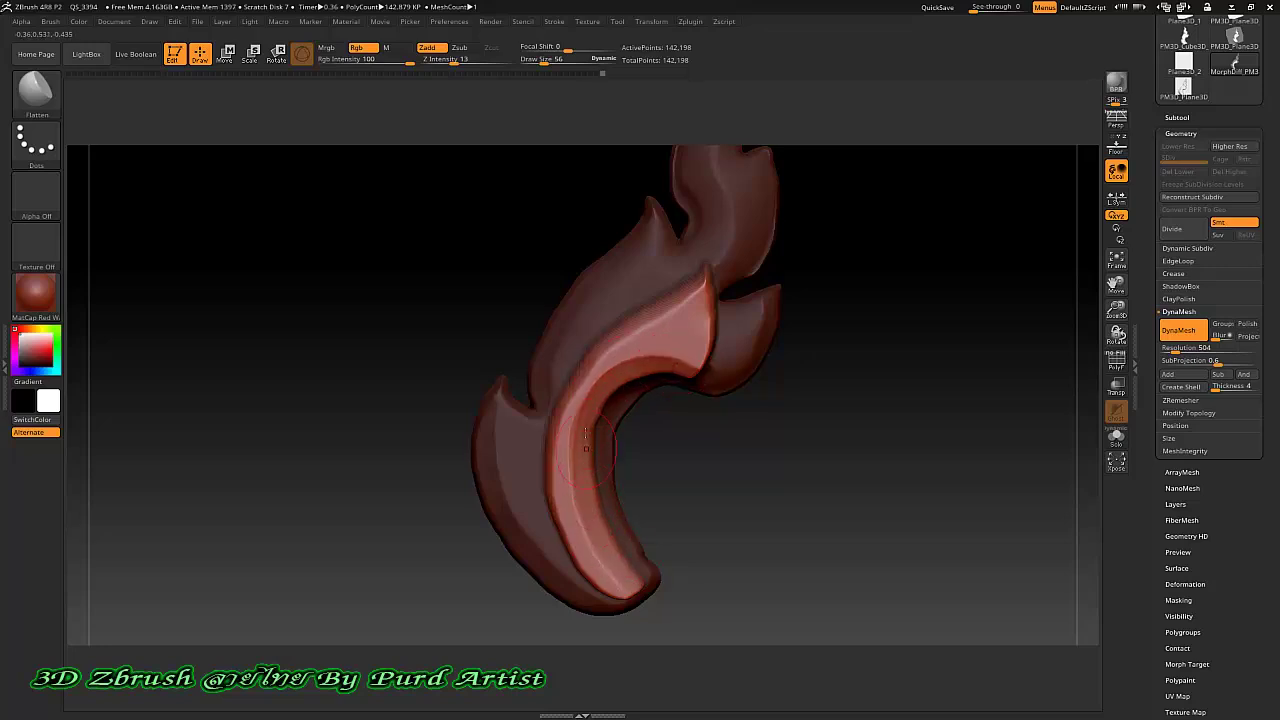
pyautogui.moveTo(371, 331); pyautogui.dragTo(440, 305)
pyautogui.press('shift')
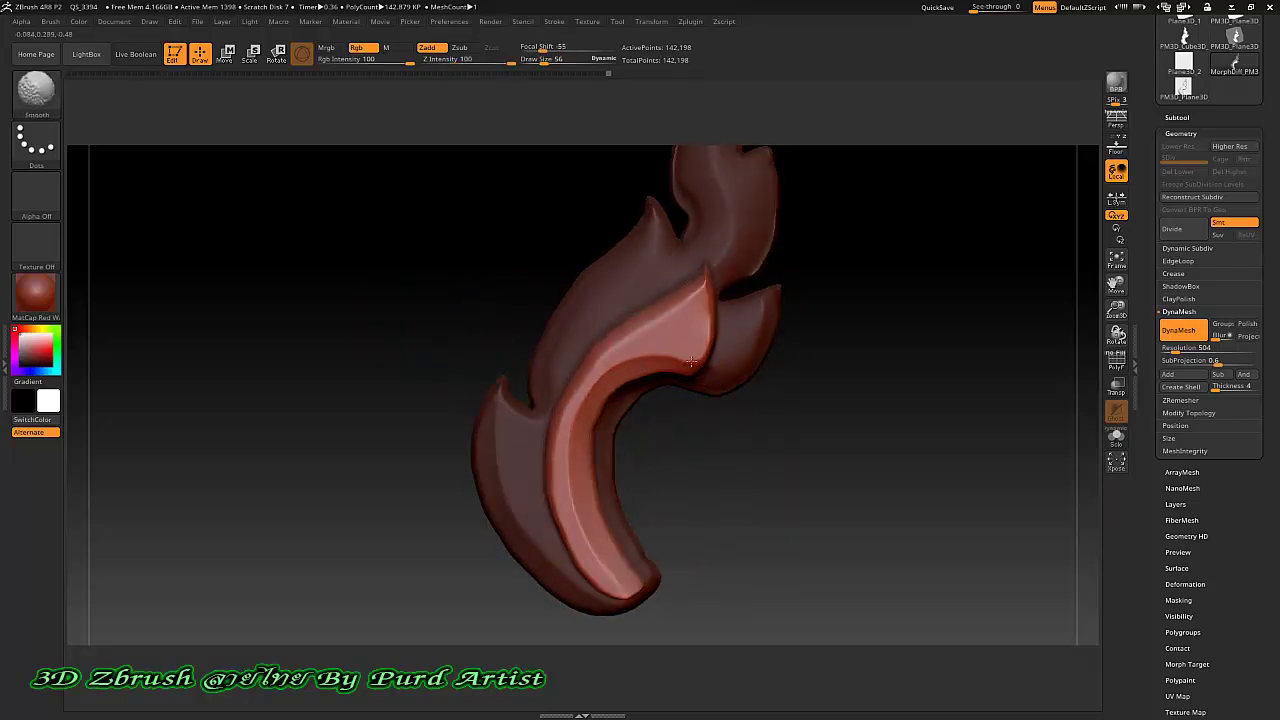